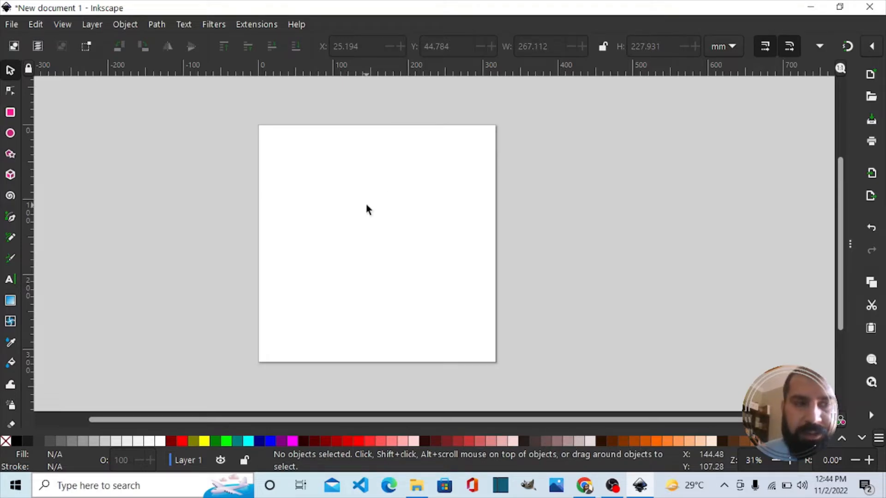
Draw an open mountain ridge with the Pen tool from the page's left edge to its right edge, peaking near the middle
key("b")
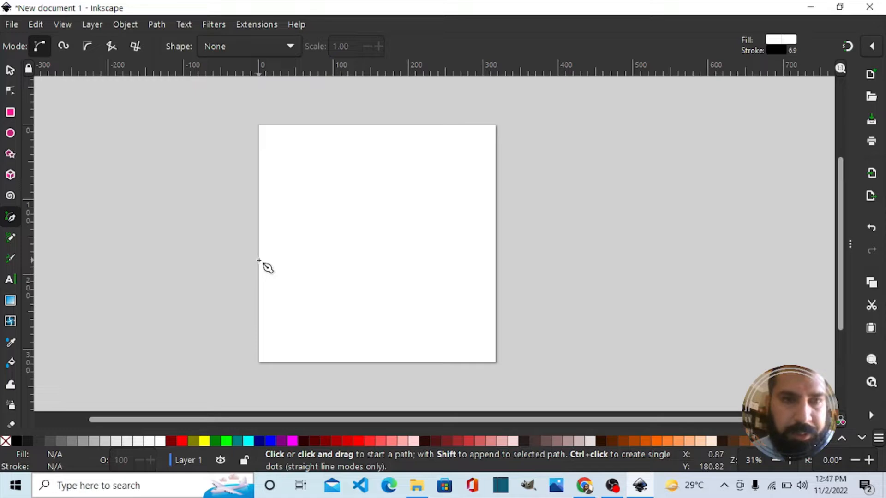
left_click(259, 261)
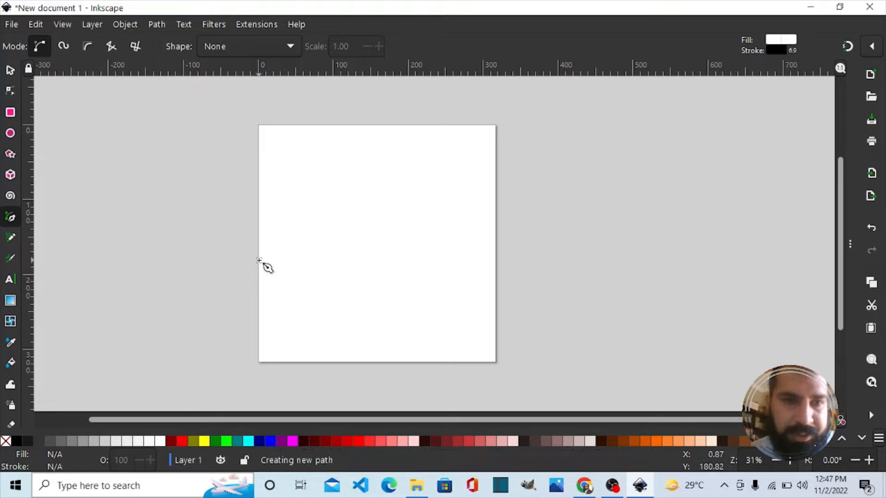
left_click(281, 255)
left_click(328, 215)
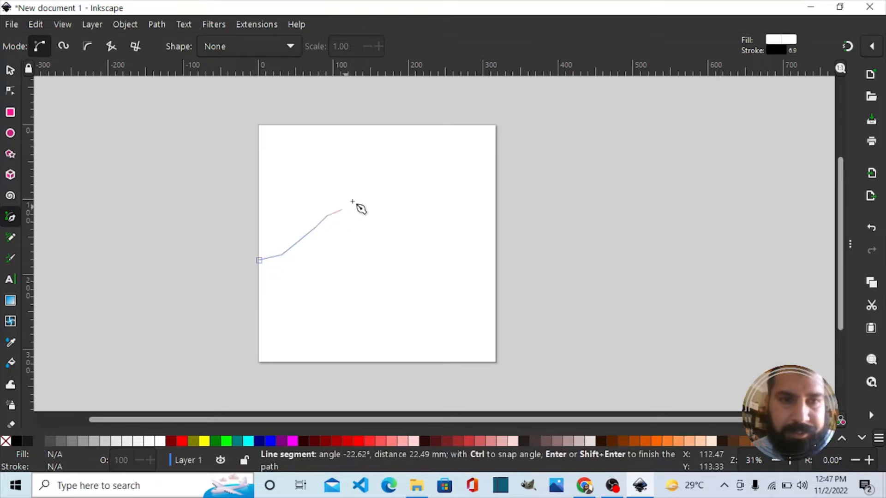
left_click(383, 181)
left_click(400, 198)
left_click(420, 211)
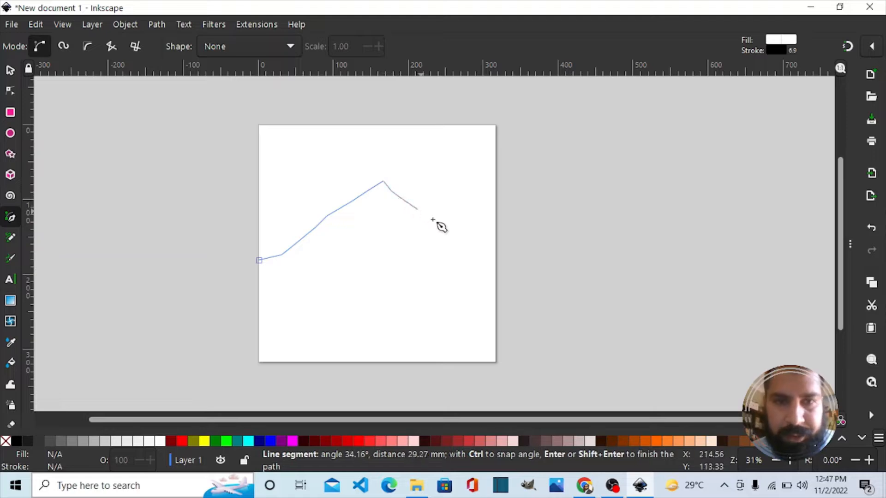
left_click(438, 222)
left_click_drag(441, 223, 463, 240)
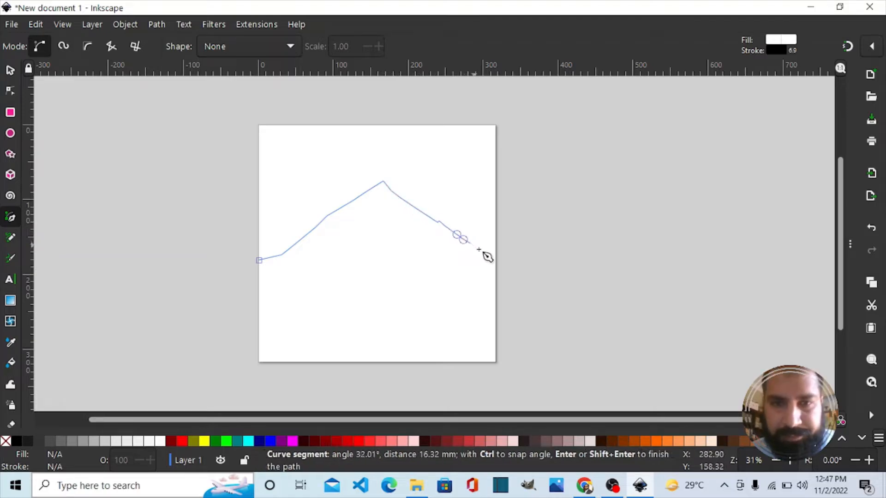
left_click(480, 250)
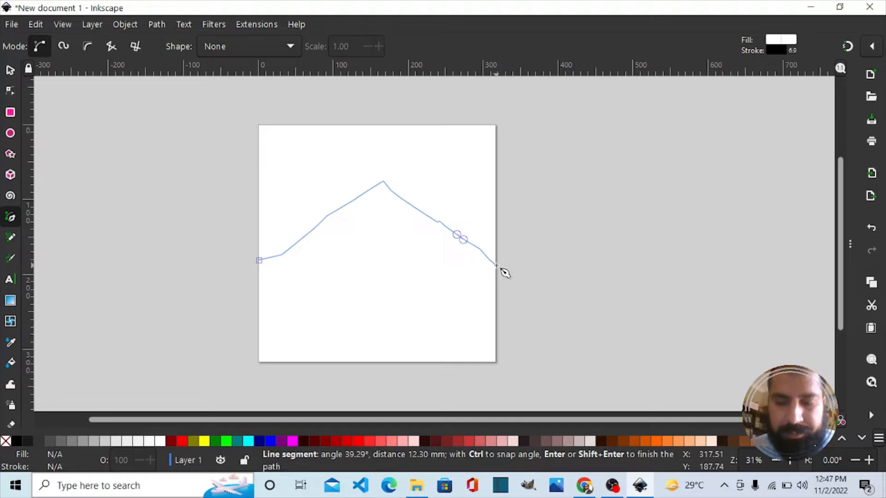
double_click(496, 265)
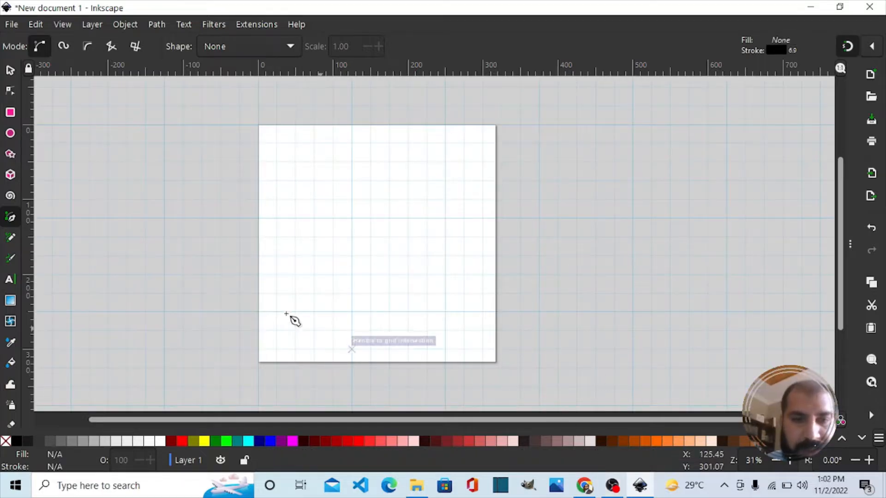
Draw a closed vase outline on the grid with the Pen tool, about 75 mm wide at the rim and 225 mm high, with S-curved sides
left_click(314, 311)
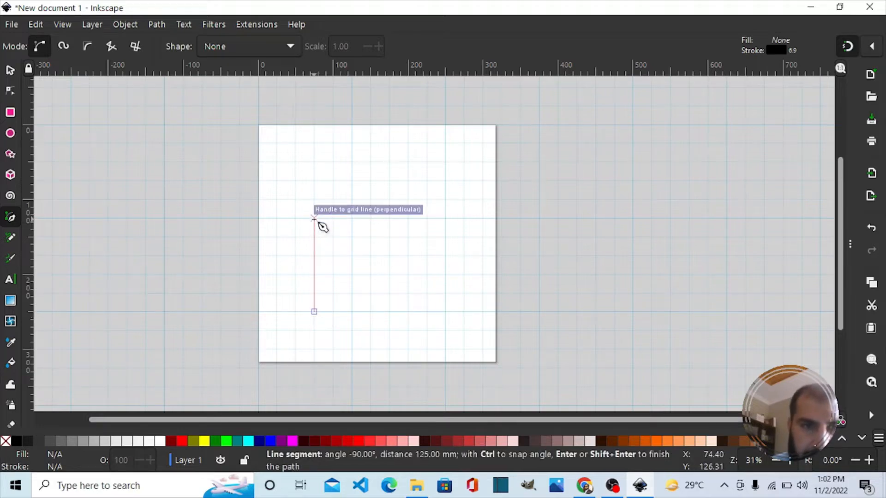
left_click_drag(314, 219, 333, 181)
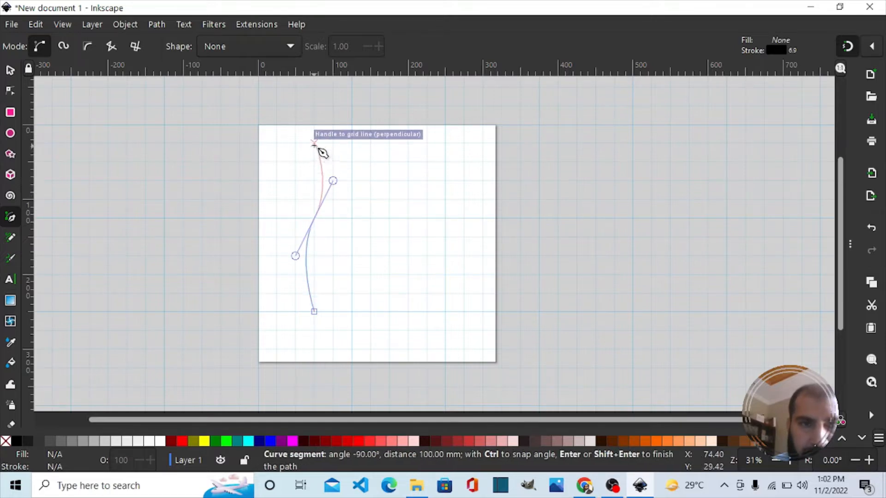
left_click(314, 143)
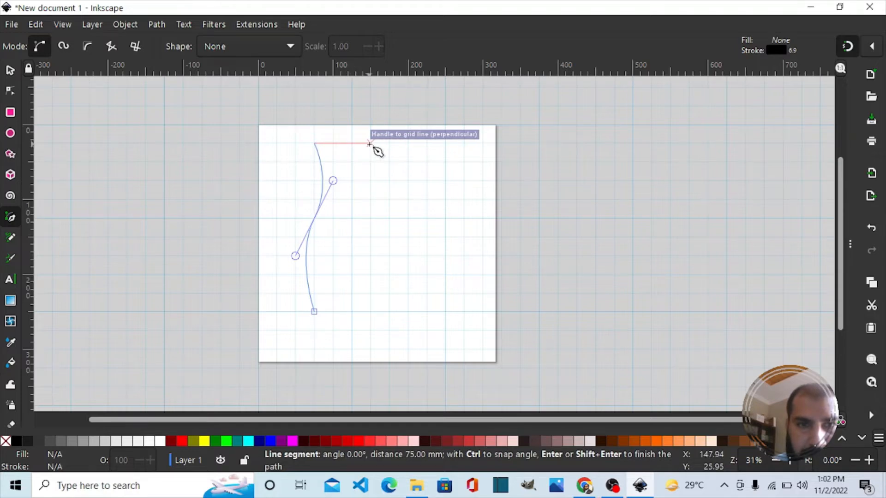
left_click(370, 144)
left_click_drag(374, 219, 395, 270)
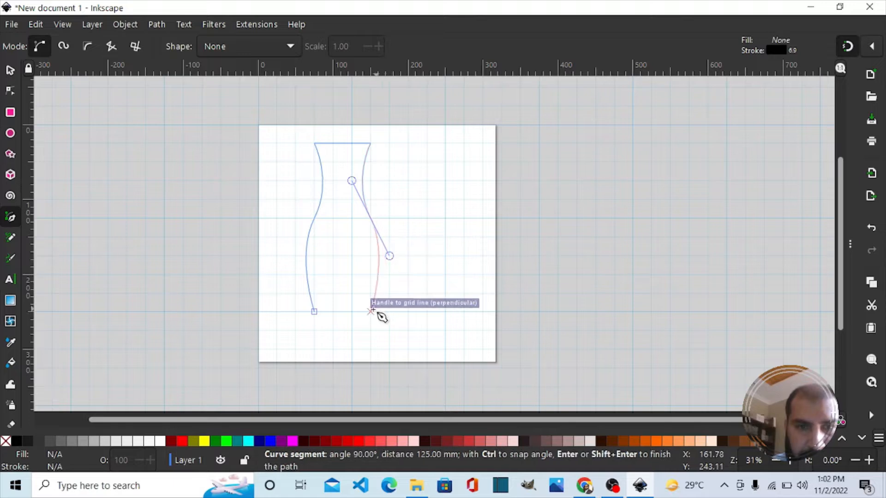
left_click(370, 313)
left_click(315, 312)
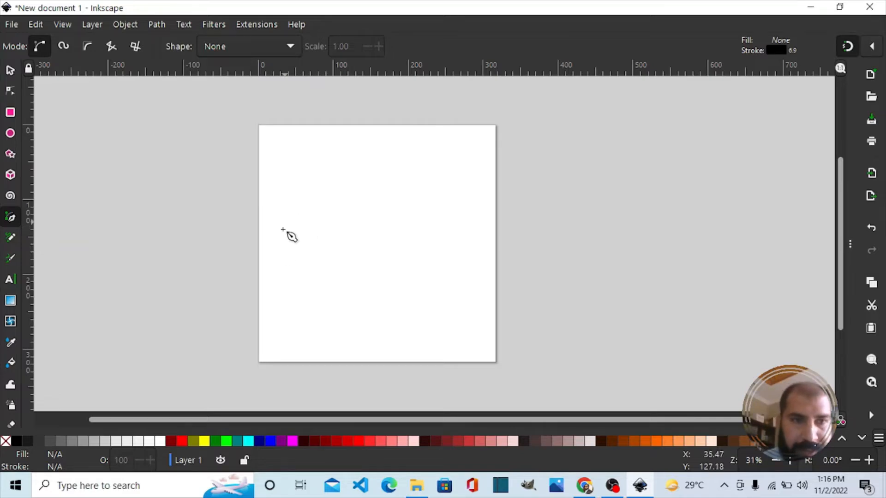
Draw a closed straight-segment mountain outline across the page's upper half with the Pen tool, ending back at its starting node
left_click(265, 244)
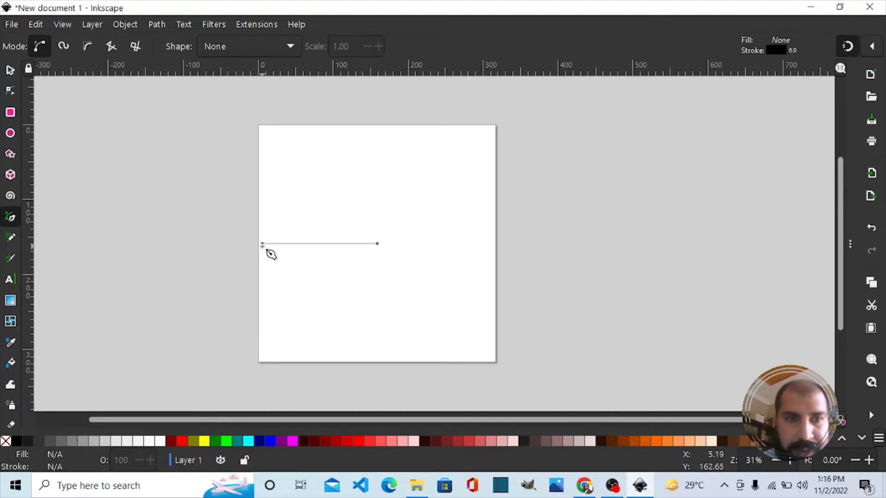
left_click(262, 244)
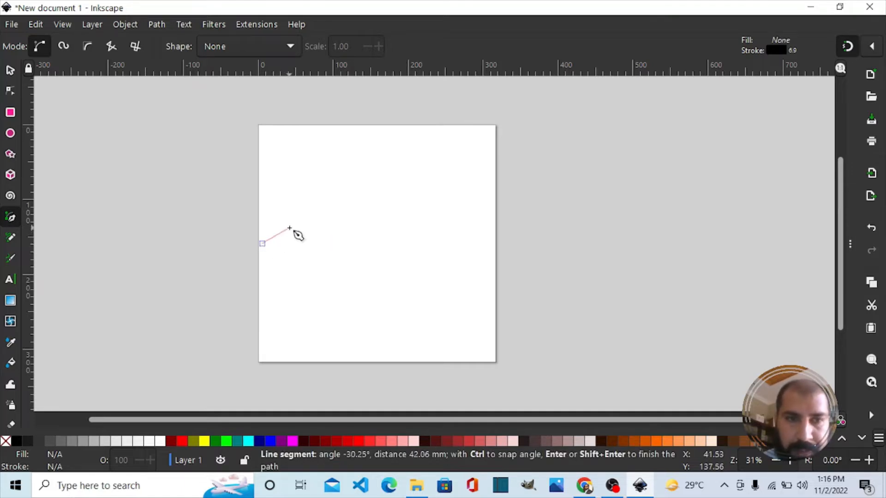
left_click(289, 227)
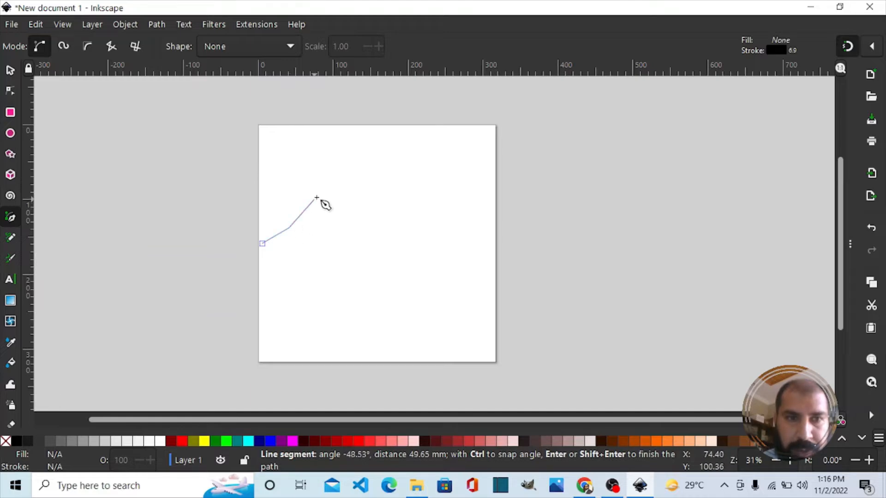
left_click(316, 198)
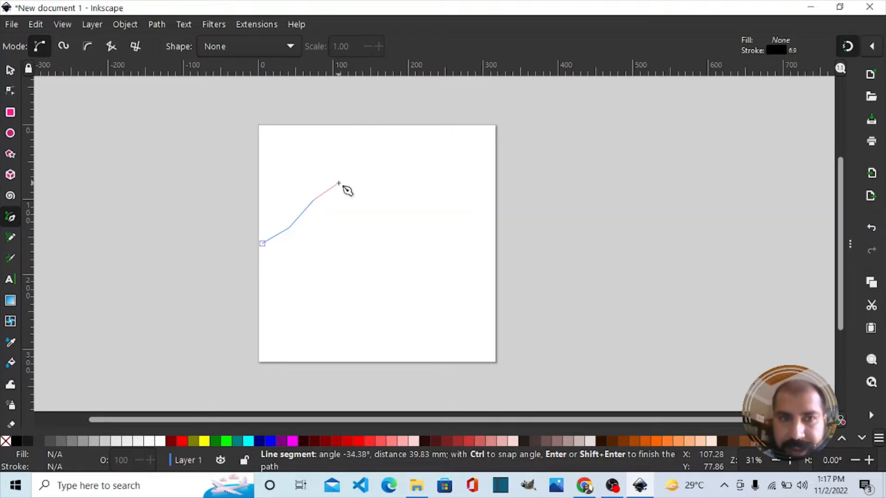
left_click(338, 183)
left_click(377, 166)
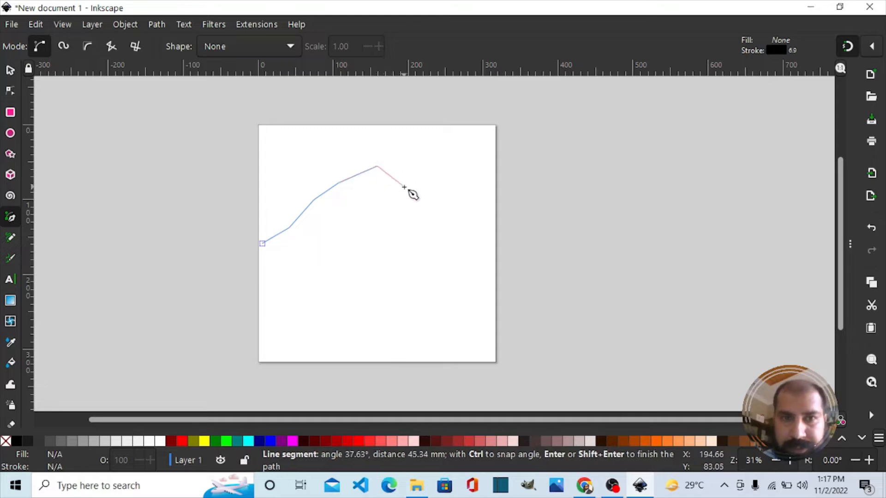
left_click(405, 187)
left_click(433, 203)
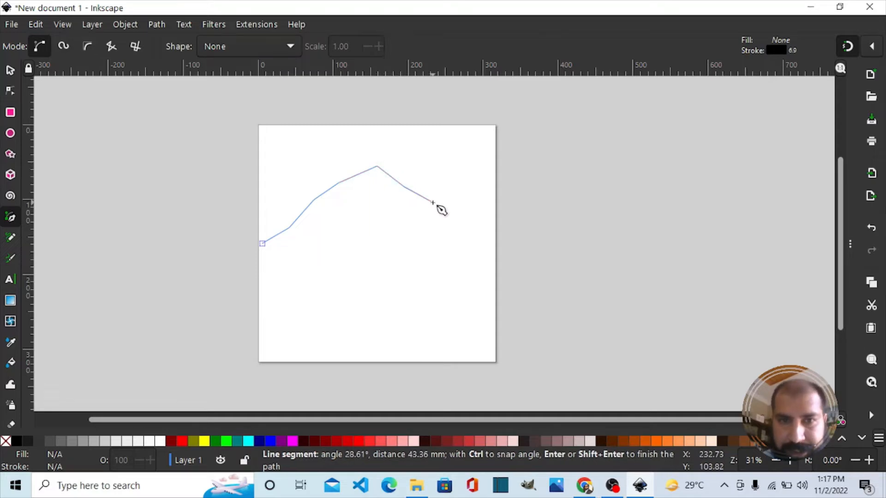
left_click(461, 214)
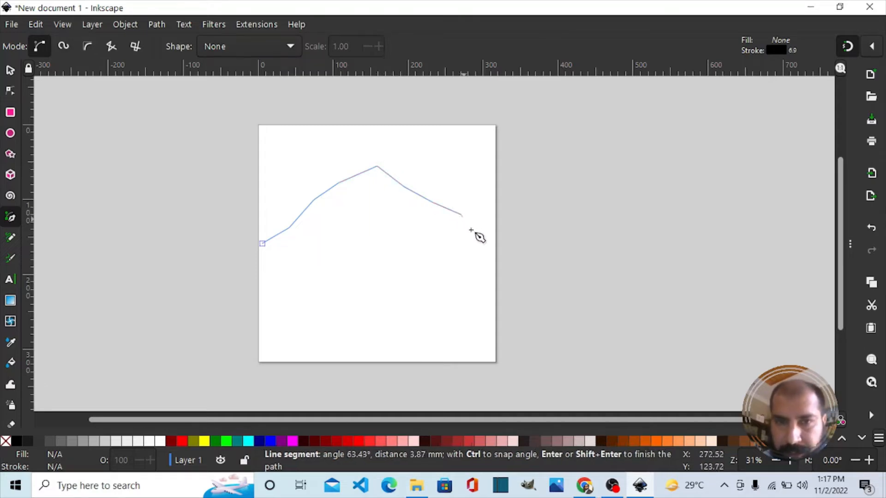
left_click(478, 239)
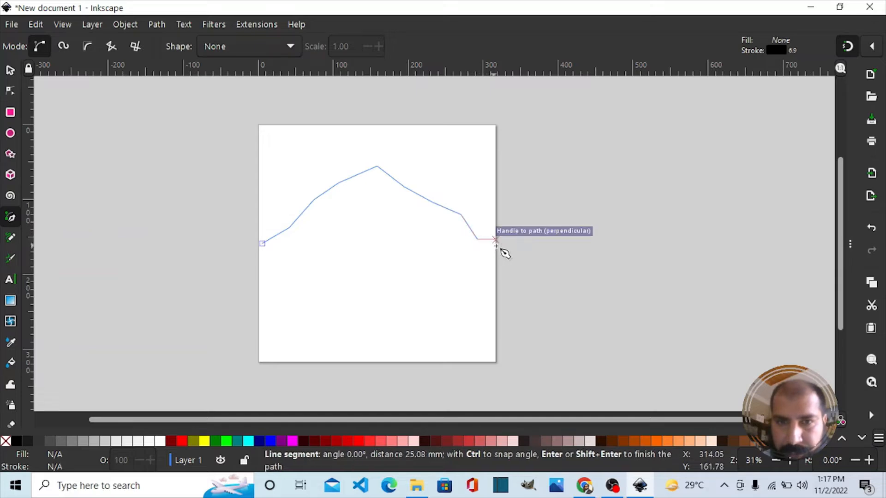
left_click(496, 243)
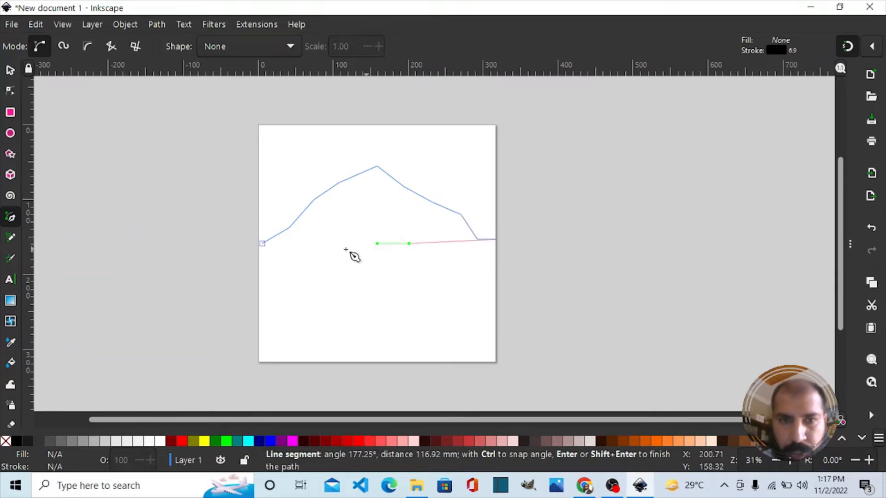
left_click(263, 244)
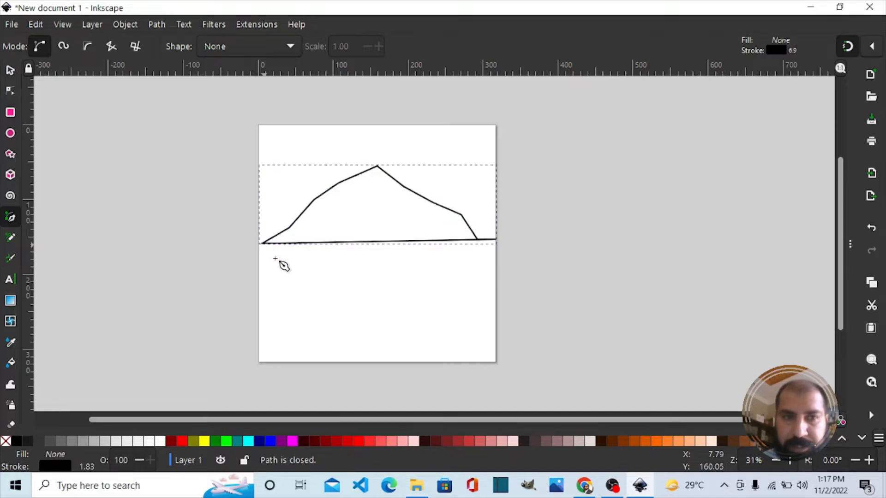
Draw a second closed mountain outline lower on the page, spanning both side edges and overlapping the base of the first one
left_click(270, 318)
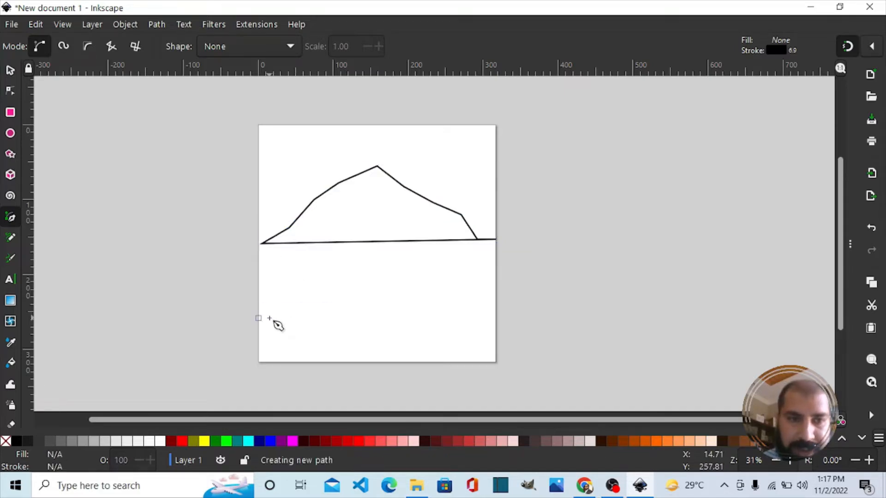
left_click(286, 297)
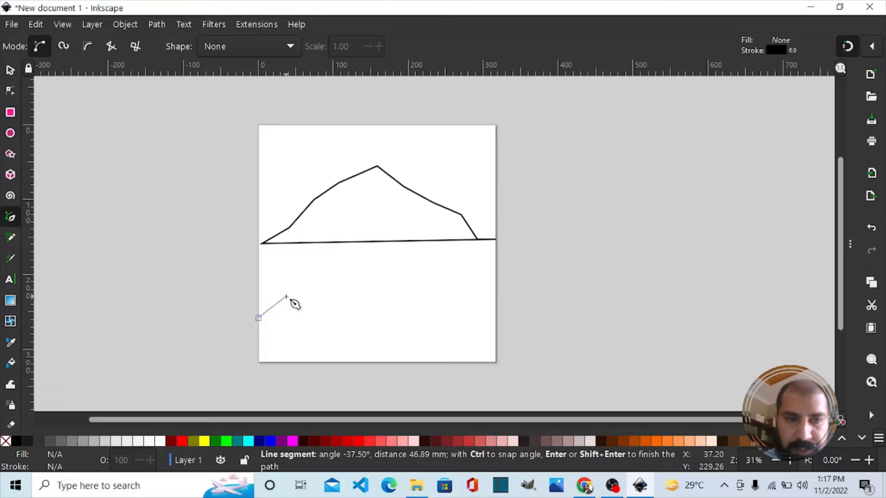
left_click(320, 279)
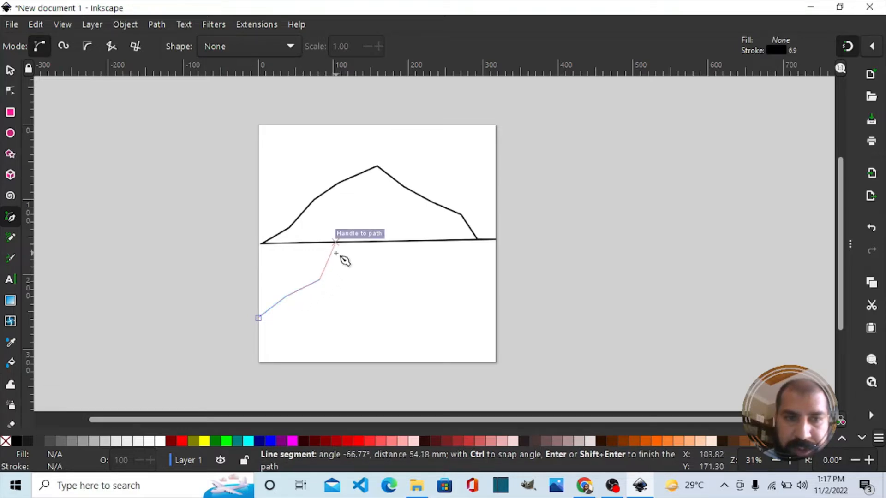
left_click(337, 243)
left_click(392, 222)
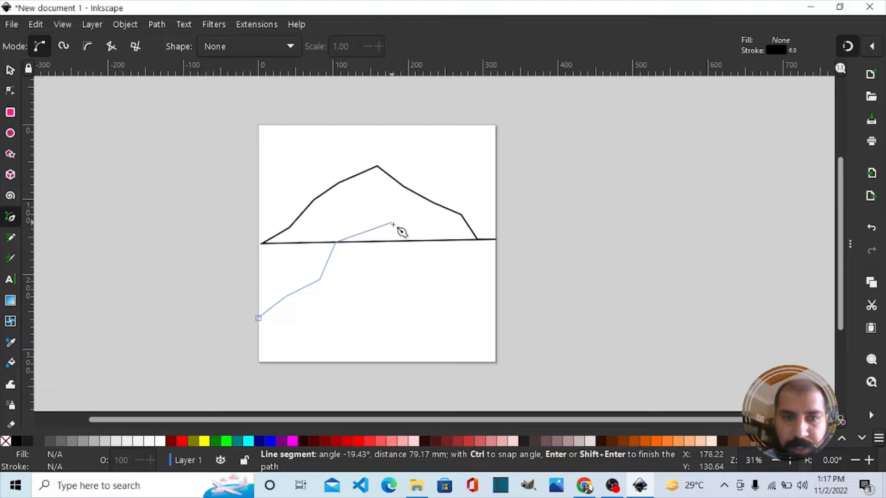
left_click(417, 264)
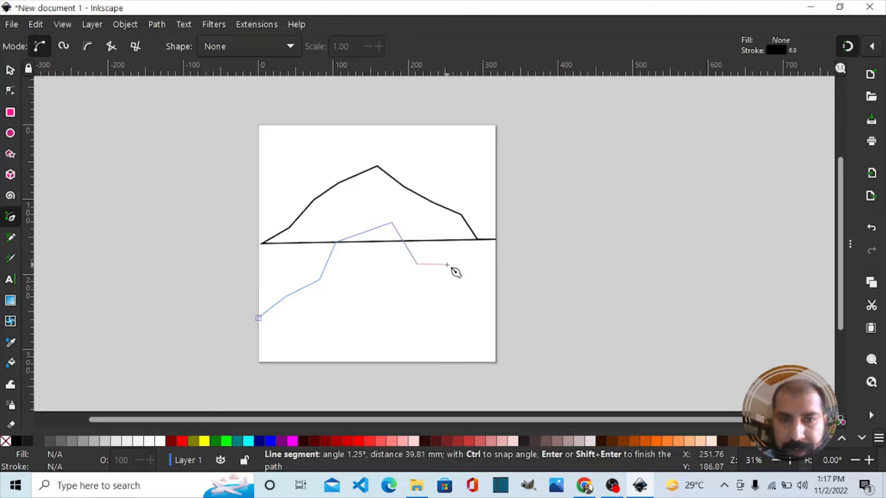
left_click(450, 267)
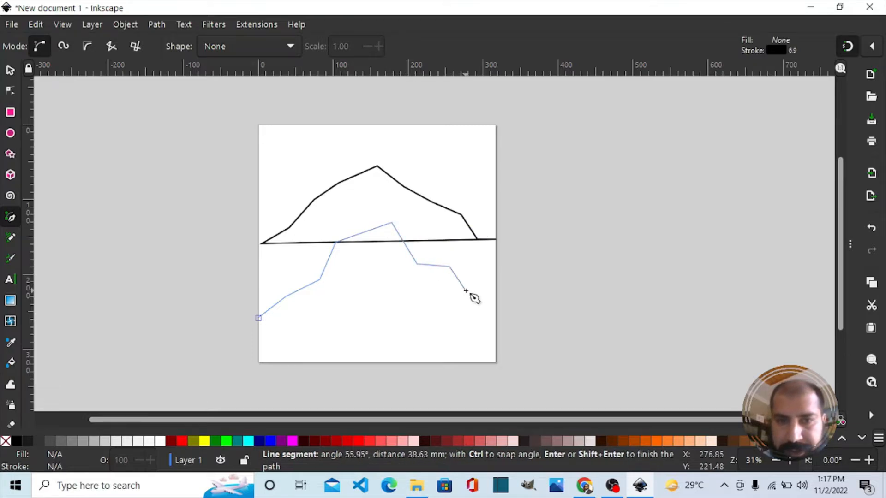
left_click(465, 291)
left_click(495, 310)
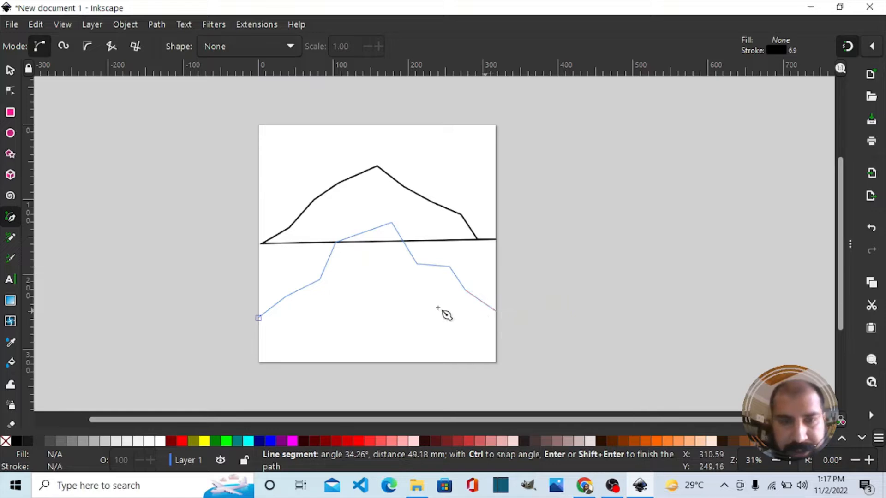
left_click(260, 318)
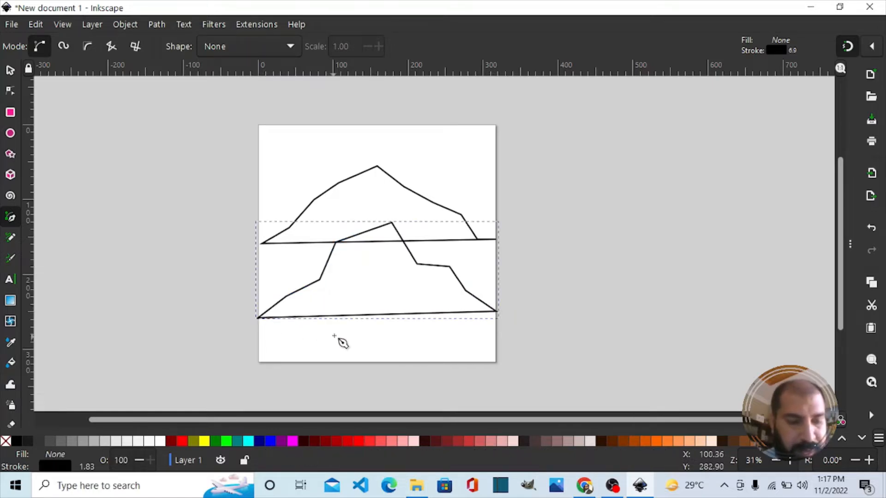
Delete both mountain outlines from the page
key("ctrl+a")
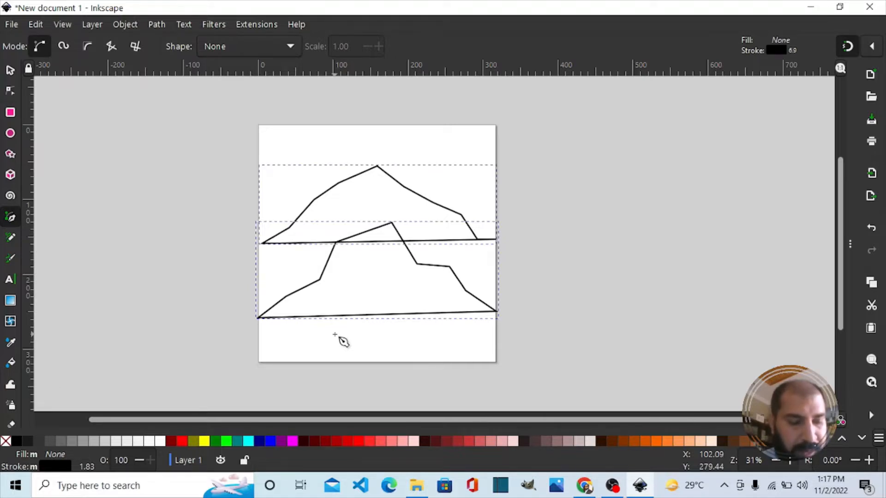
key("Delete")
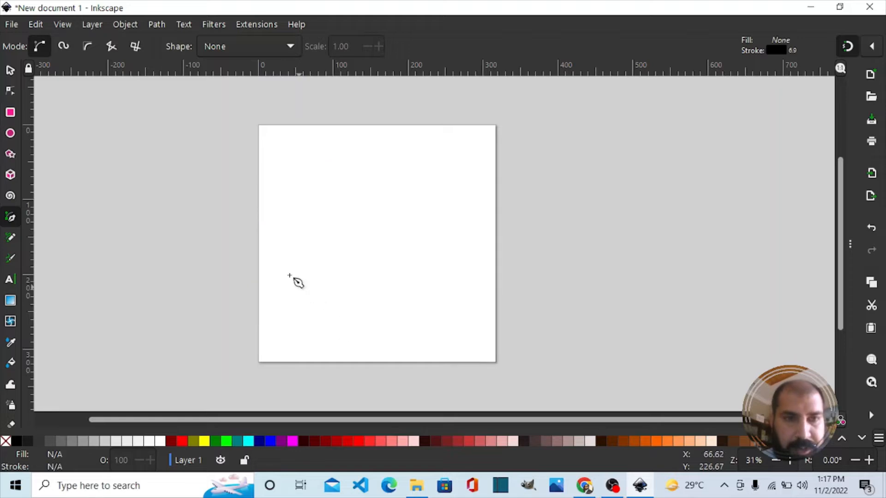
Draw a jagged mountain ridge with the Pen tool from the page's left edge over a central peak to the right edge, ending back at the starting node
left_click(259, 239)
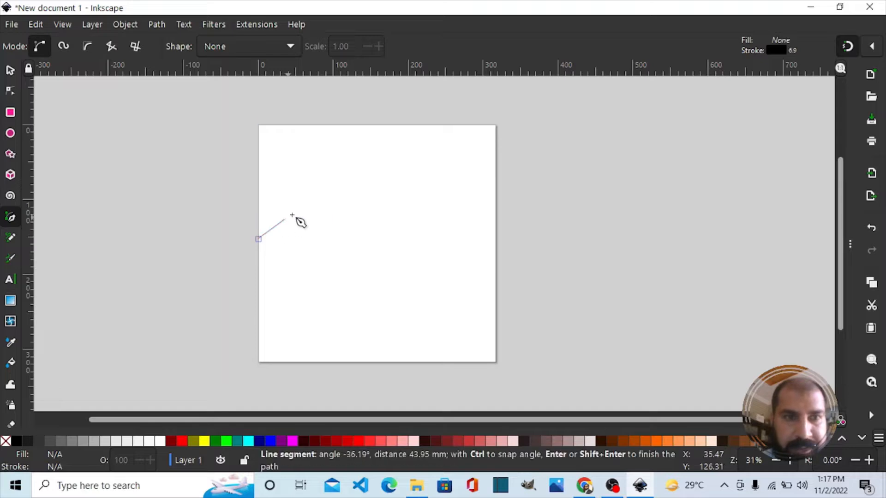
left_click(347, 180)
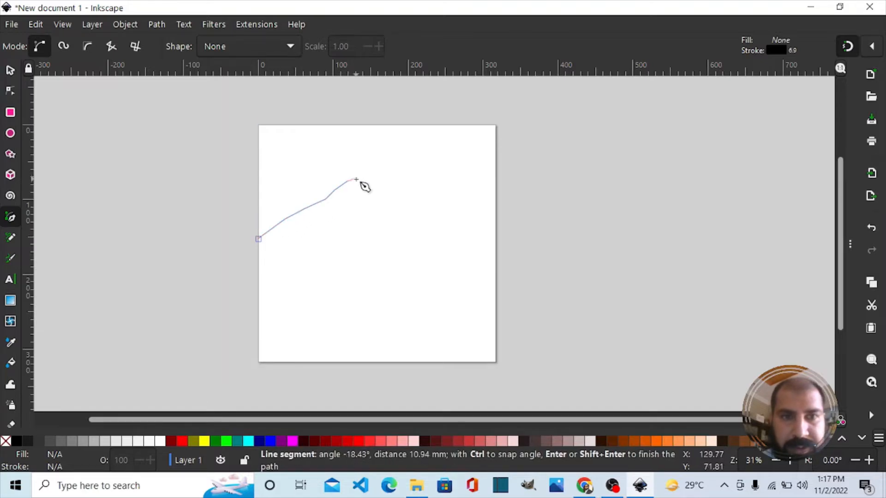
left_click(365, 175)
left_click(372, 170)
left_click(383, 179)
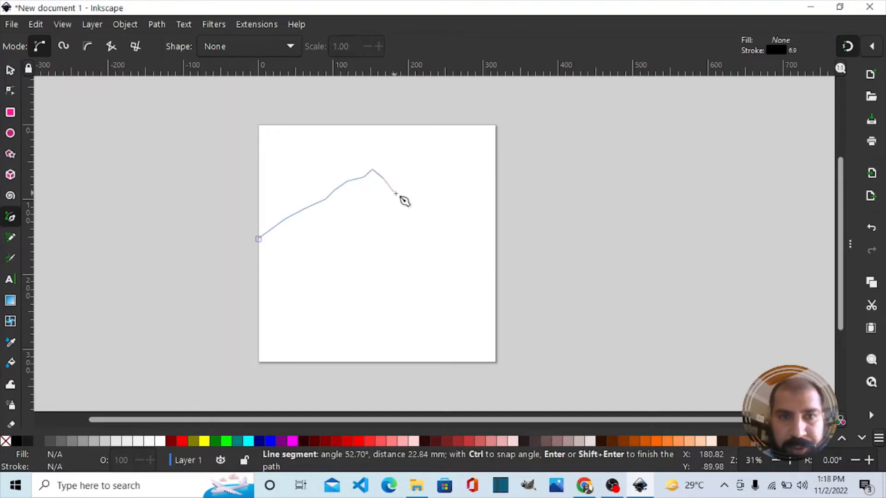
left_click(396, 193)
left_click(406, 196)
left_click(436, 214)
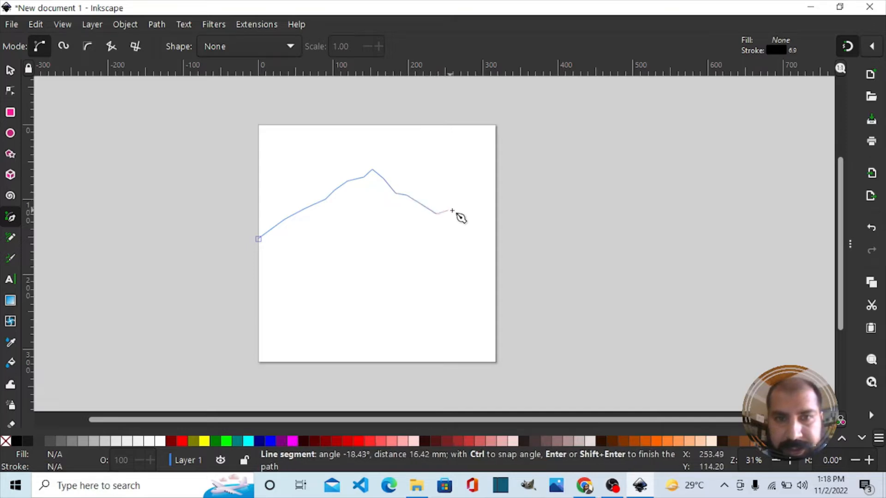
left_click(455, 213)
left_click(463, 230)
left_click(471, 234)
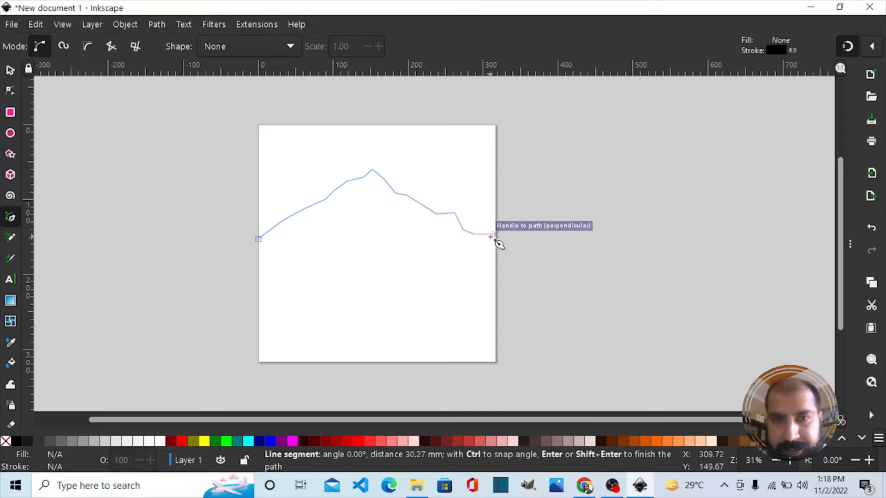
left_click(495, 234)
left_click(259, 239)
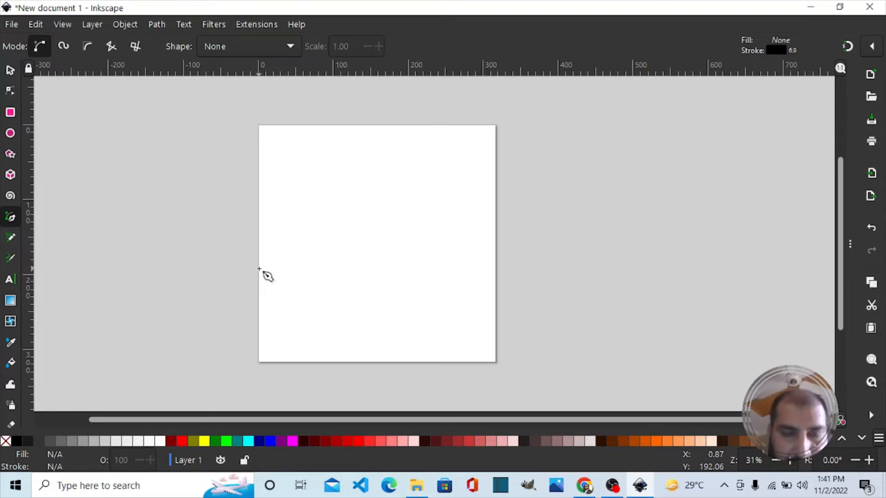
Draw an open mountain ridge line about 318 mm wide with the Pen tool, spanning both page edges with one peak left of centre
left_click(258, 269)
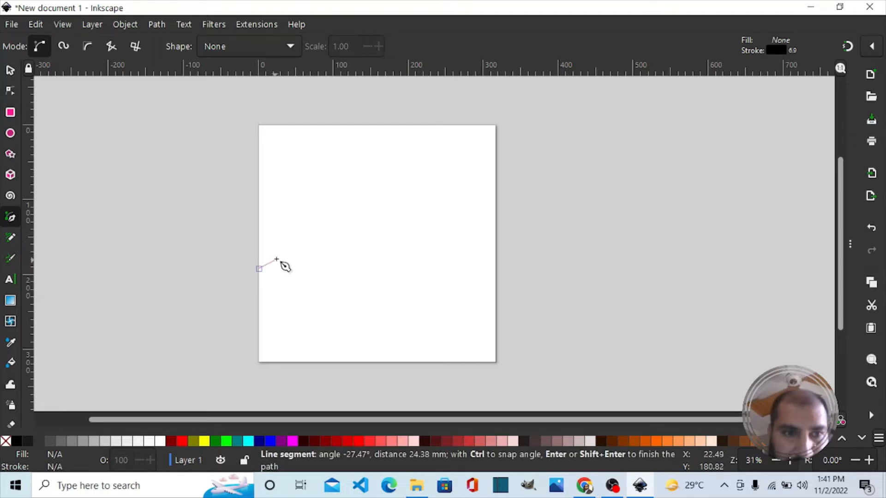
left_click_drag(309, 235, 319, 224)
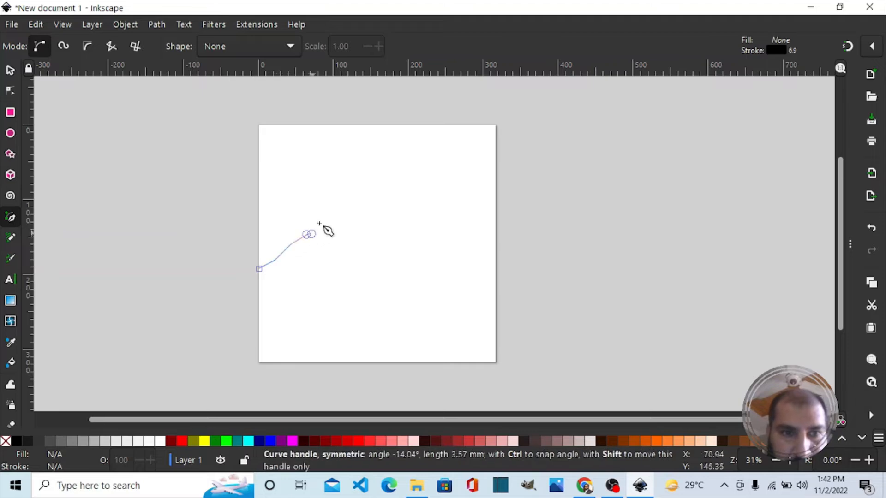
left_click(358, 193)
left_click(383, 215)
left_click(400, 214)
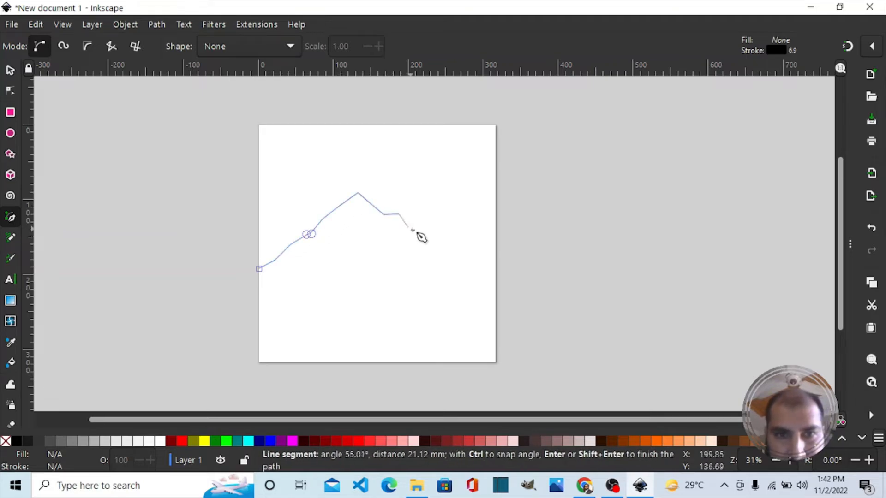
left_click_drag(408, 227, 411, 230)
left_click(436, 237)
left_click(447, 249)
left_click(475, 266)
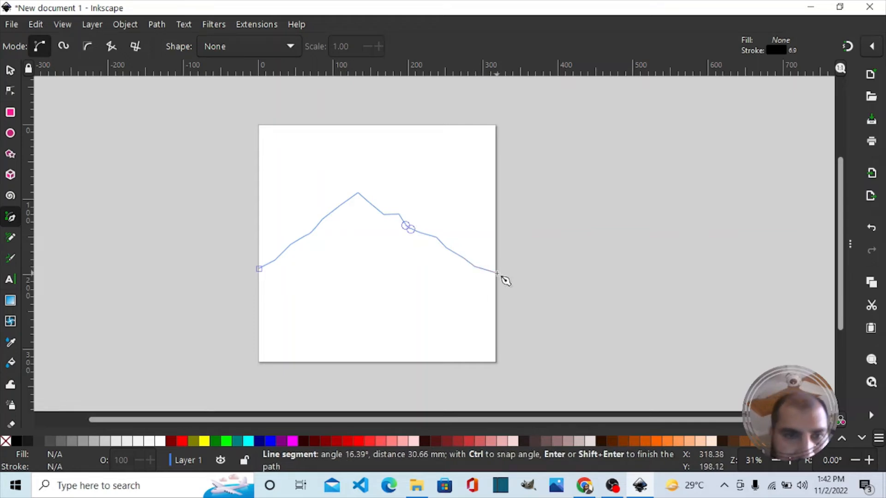
left_click(497, 273)
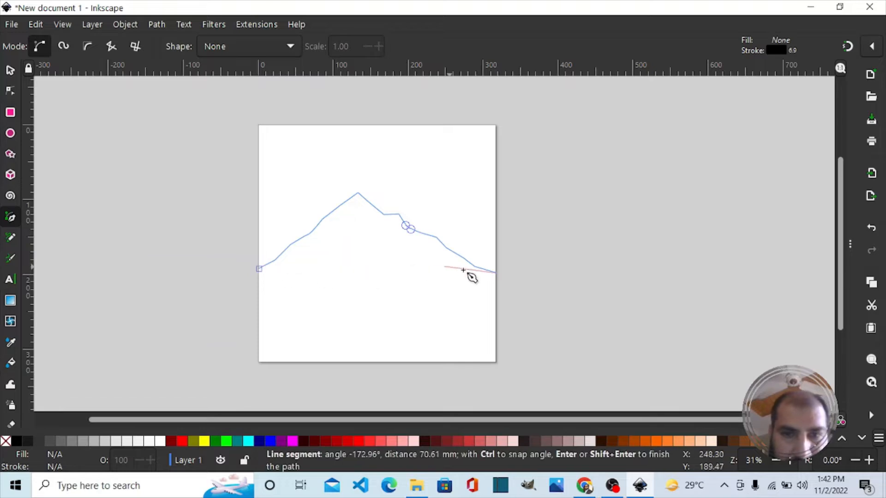
double_click(490, 277)
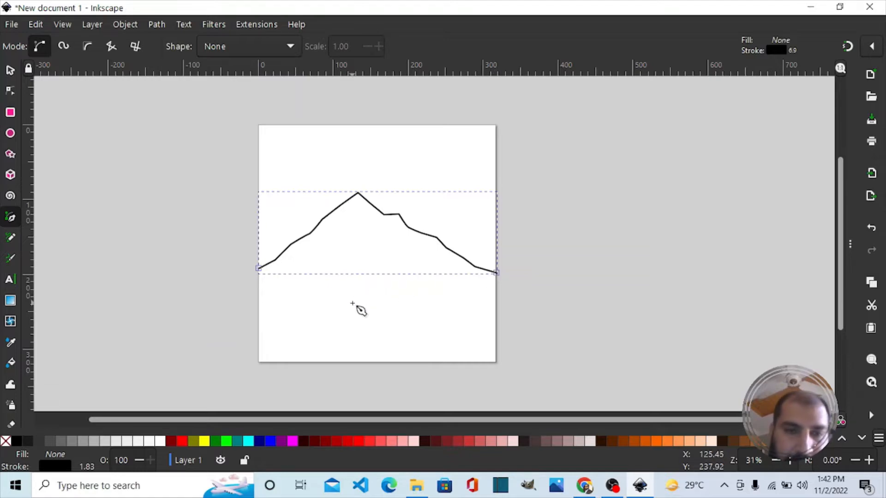
Draw a second open ridge line from the left page edge, just above the first, meeting the mountain's left slope at about X 112, Y 107 mm
left_click(258, 252)
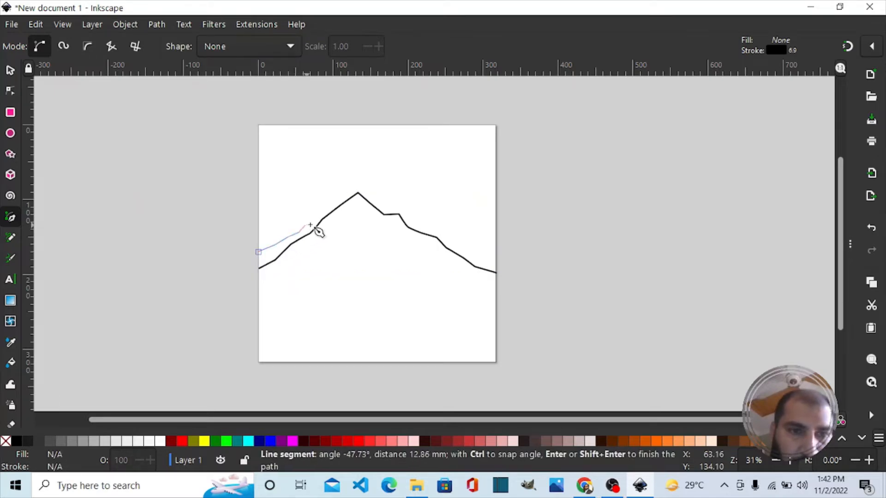
left_click_drag(305, 226, 338, 206)
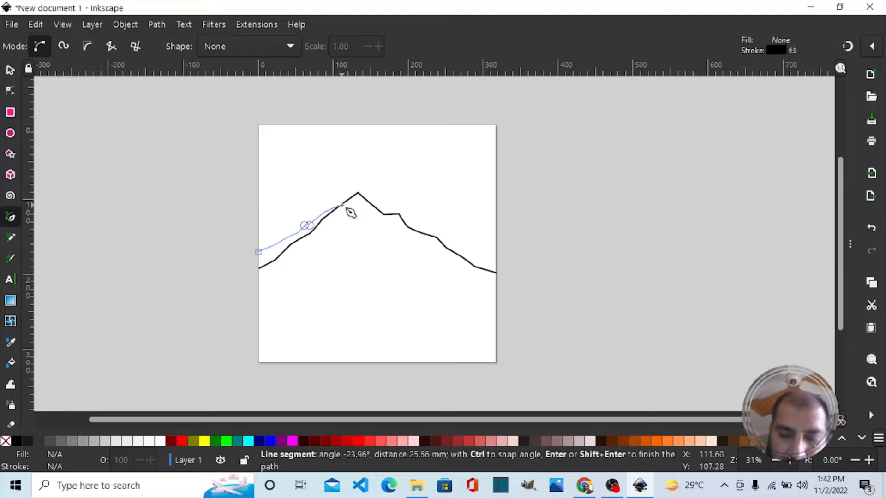
key("Return")
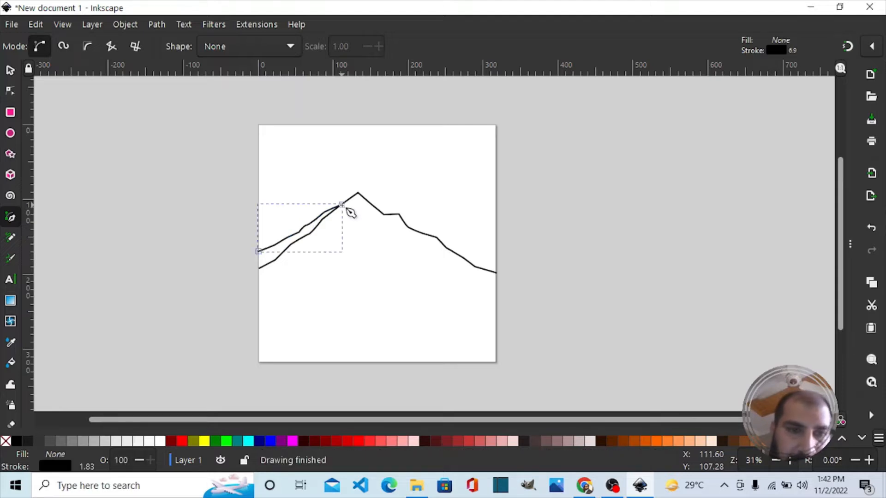
Draw a third open ridge line from the left page edge above the second, meeting the left slope at about X 80, Y 121 mm
left_click(260, 236)
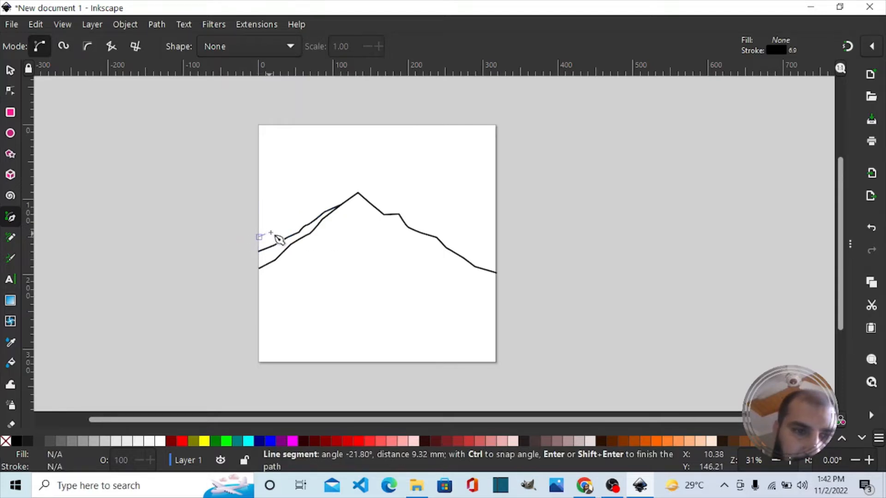
left_click(280, 228)
left_click(291, 226)
left_click(300, 224)
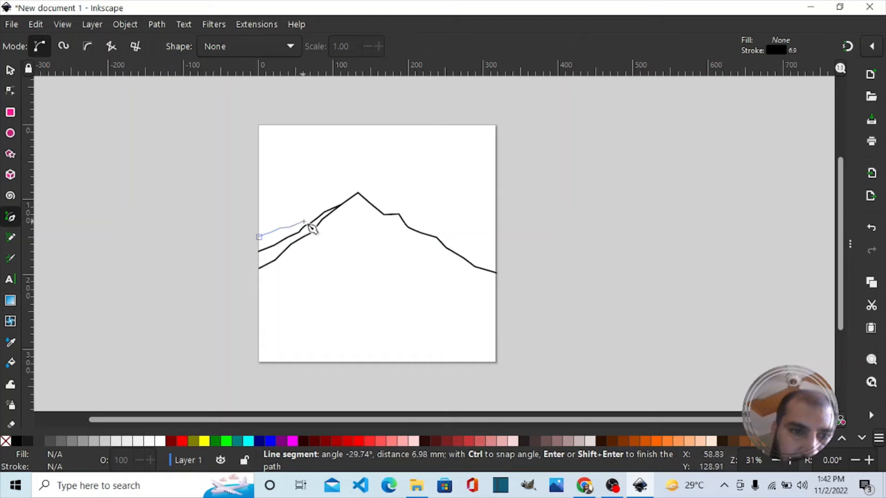
left_click(304, 222)
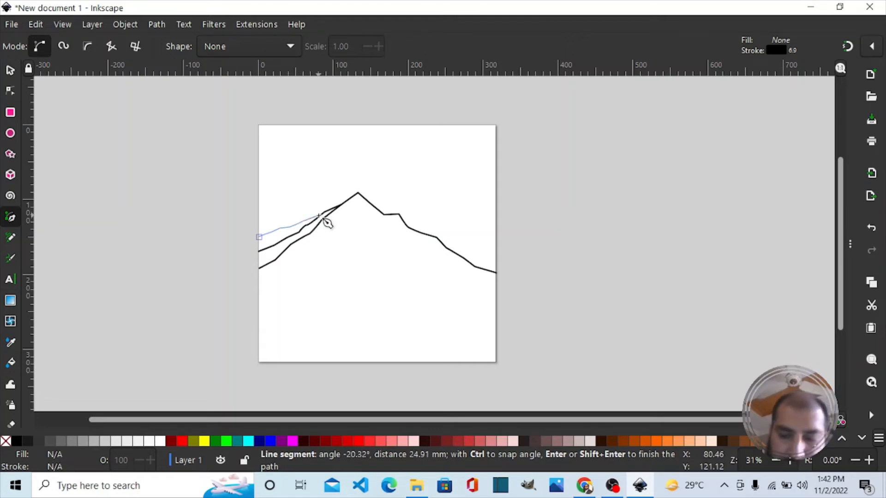
double_click(319, 216)
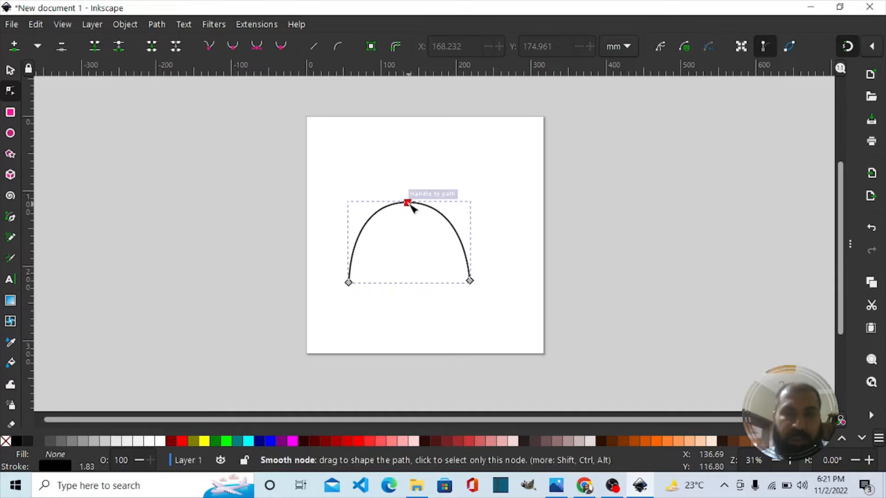
Delete the arch's smooth top node and remove the whole arch path from the page
left_click(409, 204)
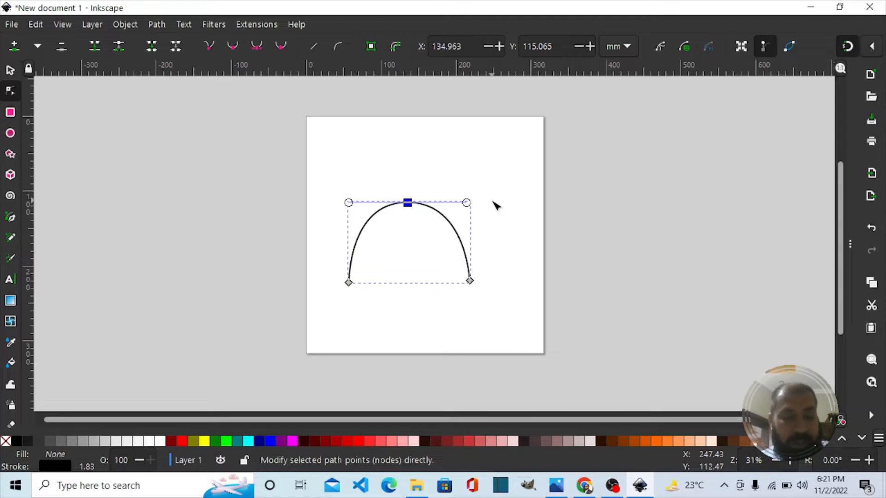
key("Delete")
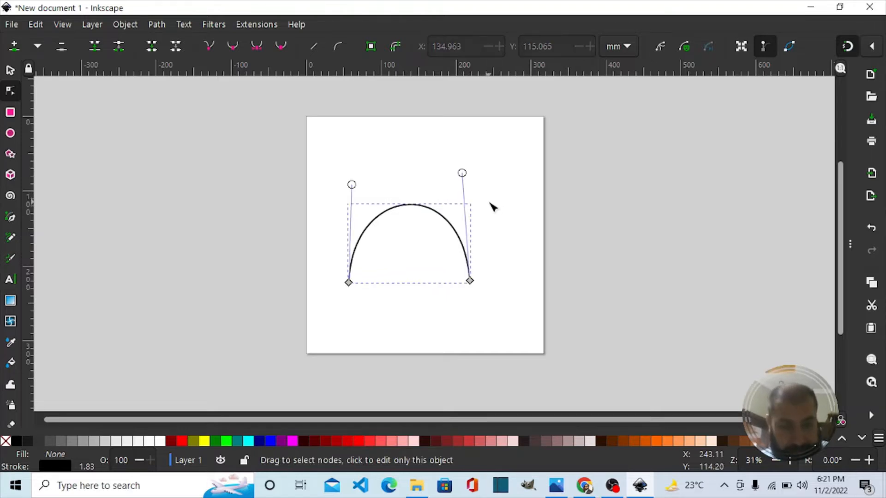
left_click(11, 70)
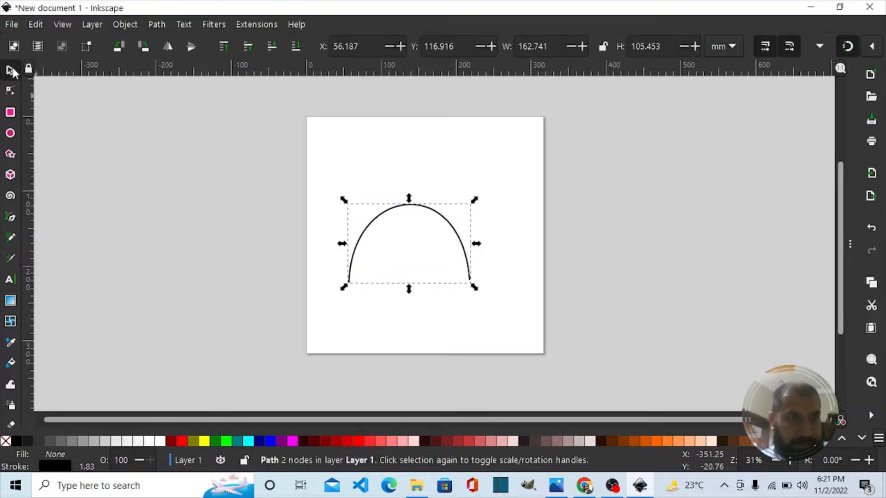
key("Delete")
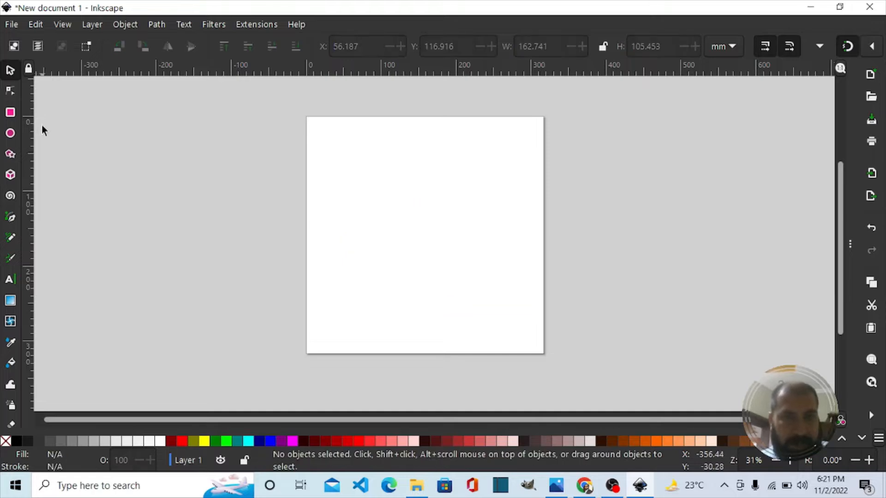
Start a new curve with the Pen tool from the page's lower left, adding a smooth node with horizontal handles at about X 126, Y 130 mm
left_click(9, 218)
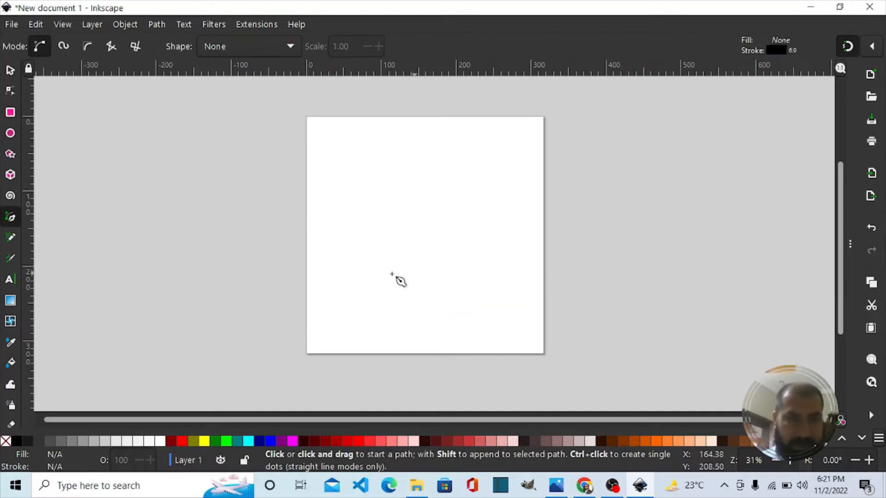
left_click(339, 295)
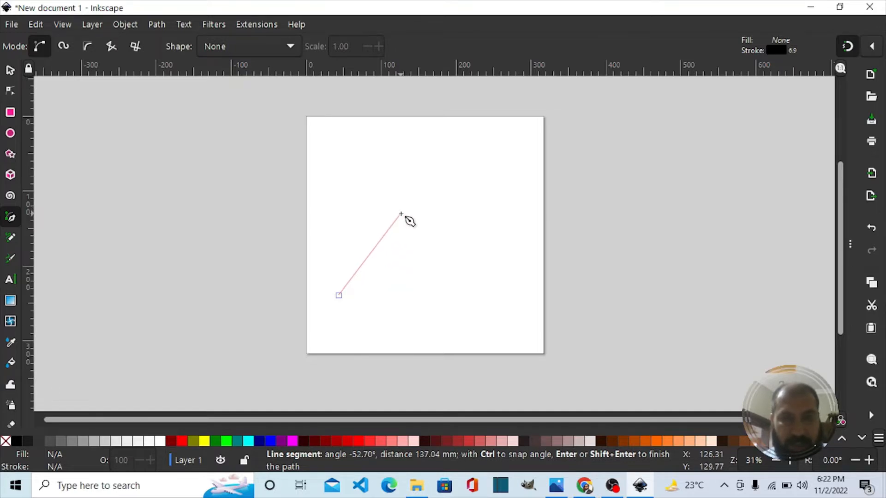
left_click_drag(401, 214, 458, 214)
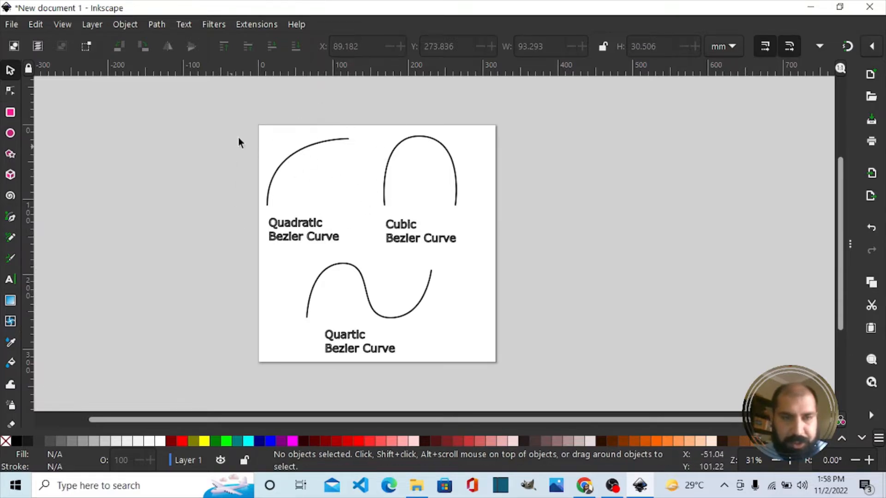
Select the lower end node of the quadratic Bezier curve for node editing and nudge its handle slightly inward and down
key("plus")
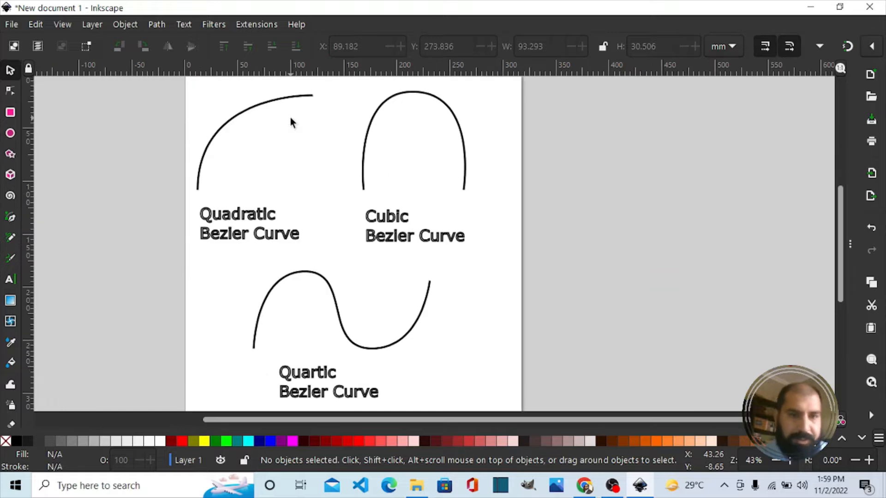
scroll(236, 140, "up", 3)
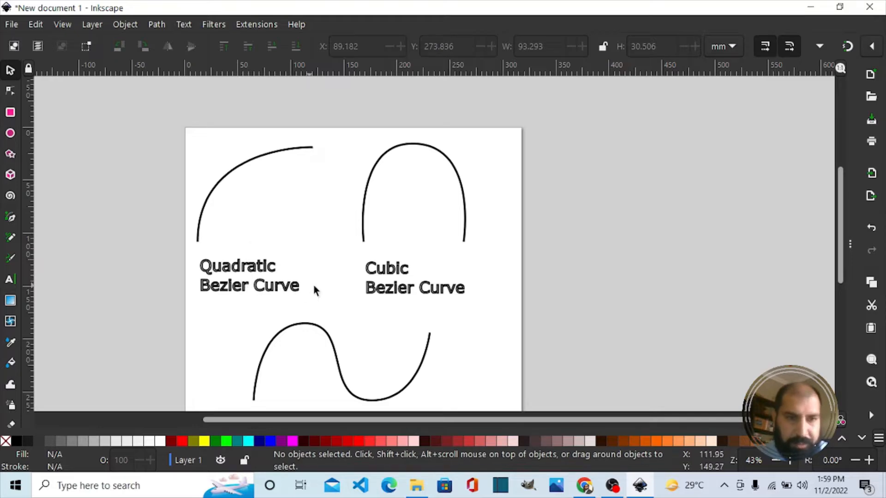
left_click(8, 90)
left_click(220, 184)
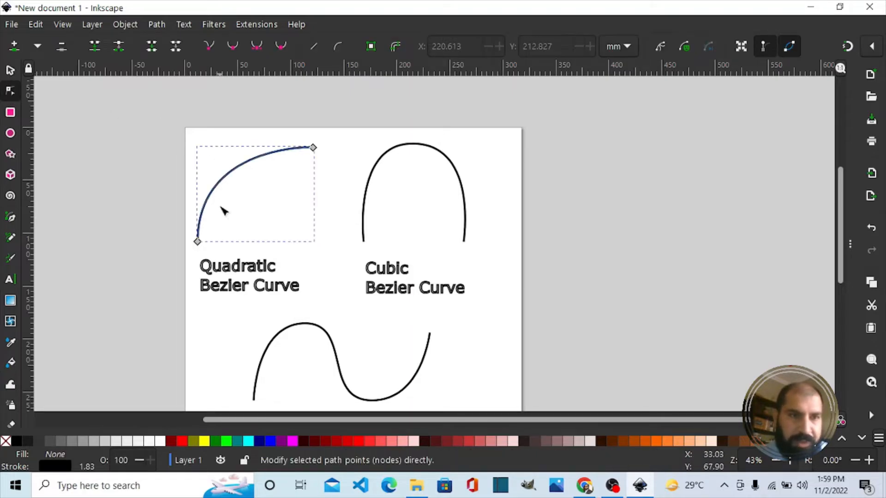
left_click(197, 241)
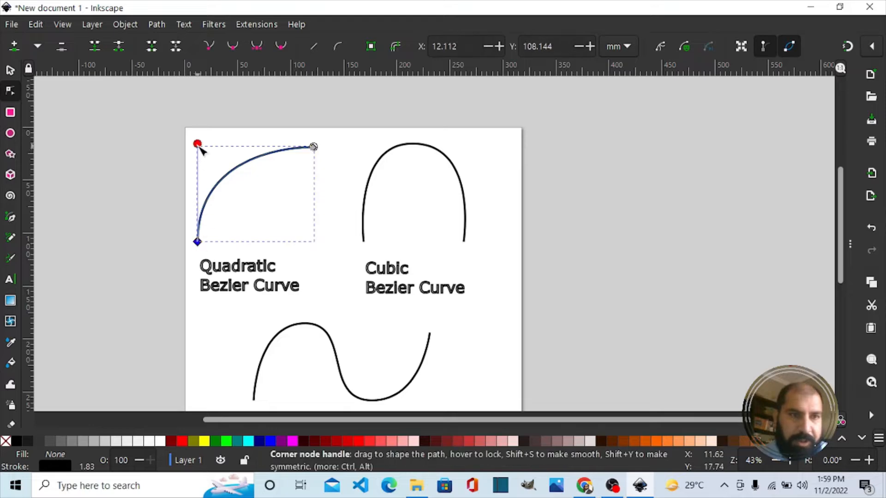
mouse_move(198, 145)
left_mouse_down()
mouse_move(241, 147)
mouse_move(201, 150)
left_mouse_up()
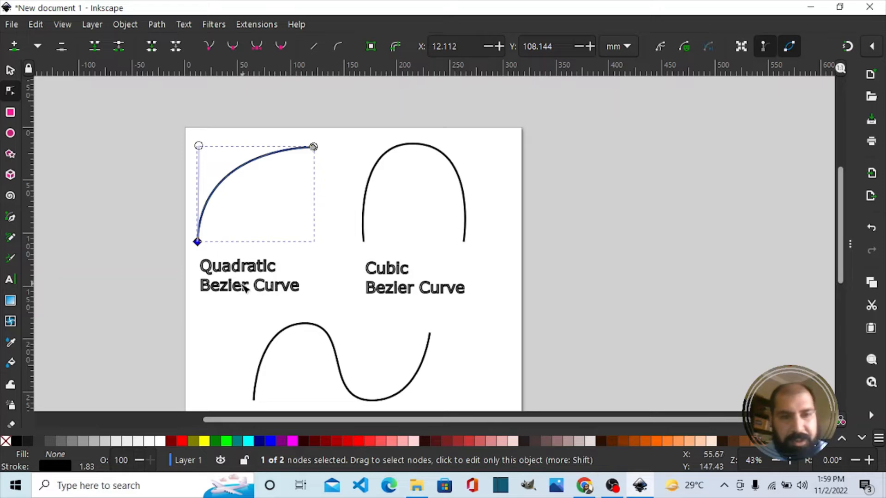
Level the handles of the cubic Bezier curve's top node so they run nearly horizontal, and deselect the node
left_click(404, 145)
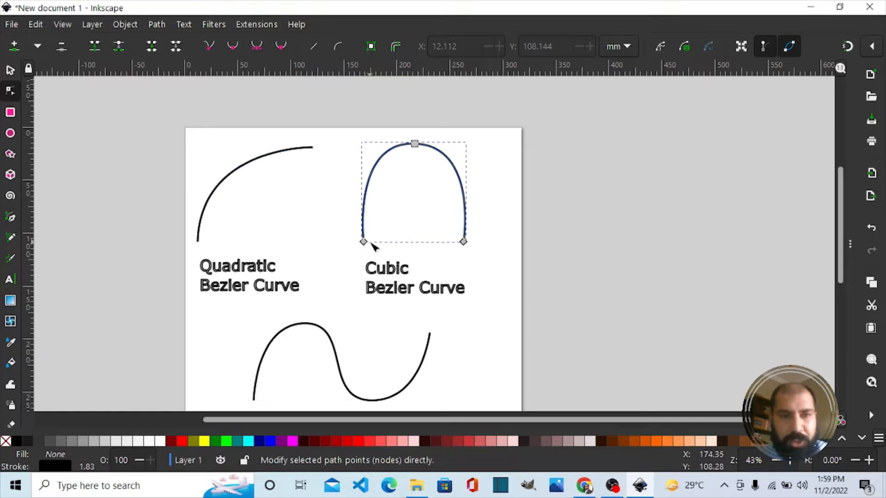
left_click(415, 143)
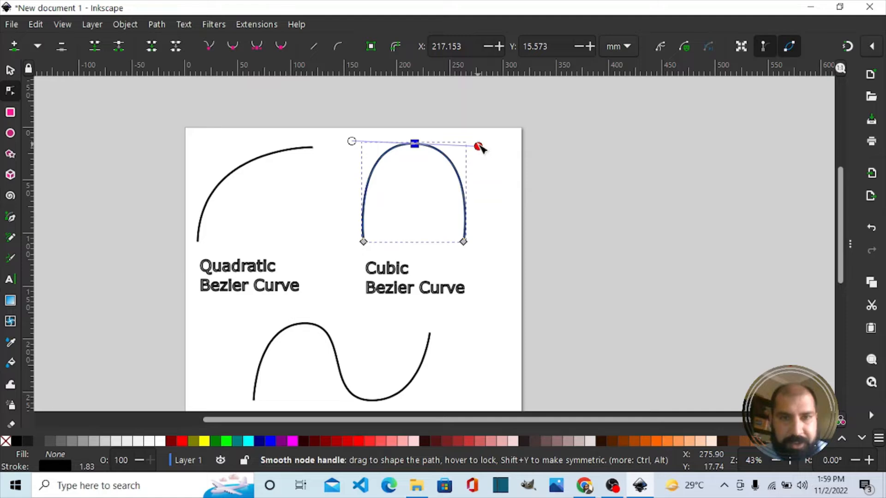
left_click_drag(479, 146, 480, 143)
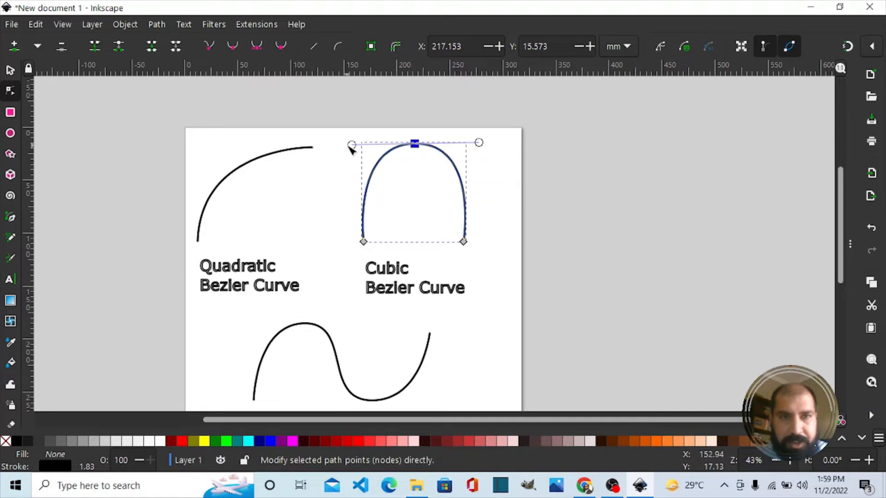
left_click(356, 146)
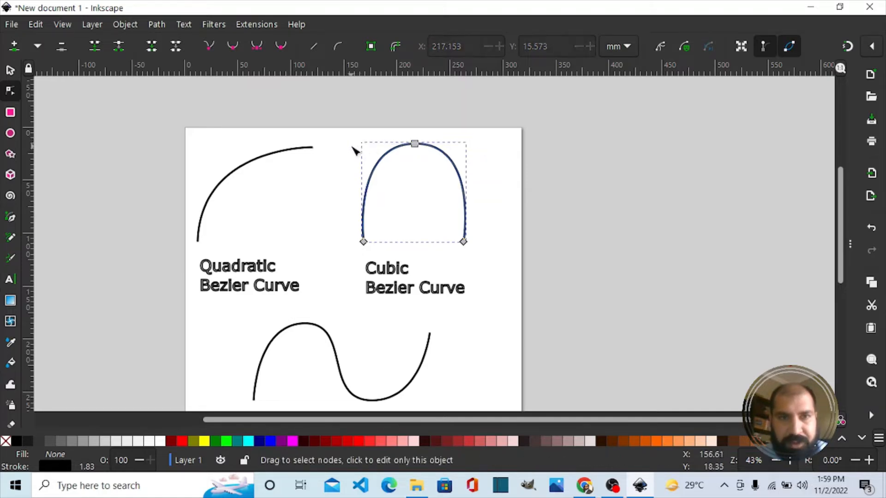
Shorten both handles of the cubic Bezier curve's top node until they span about the width of the arch
left_click(415, 144)
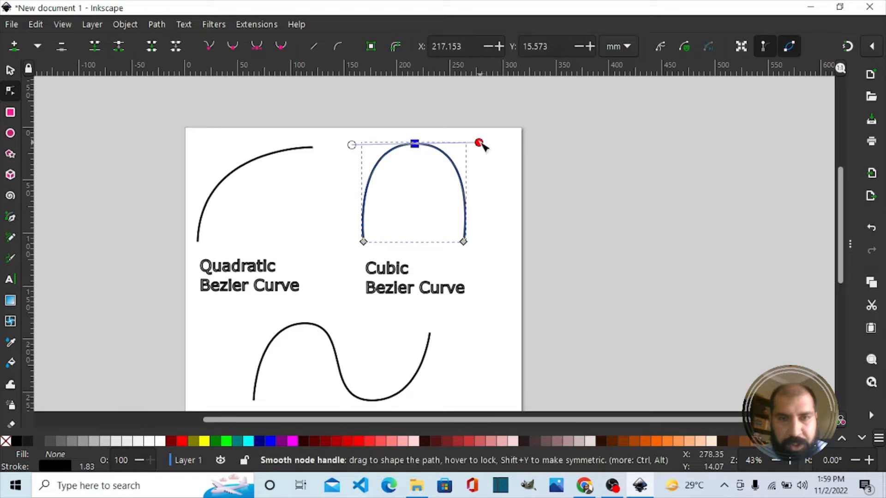
left_click_drag(480, 144, 476, 143)
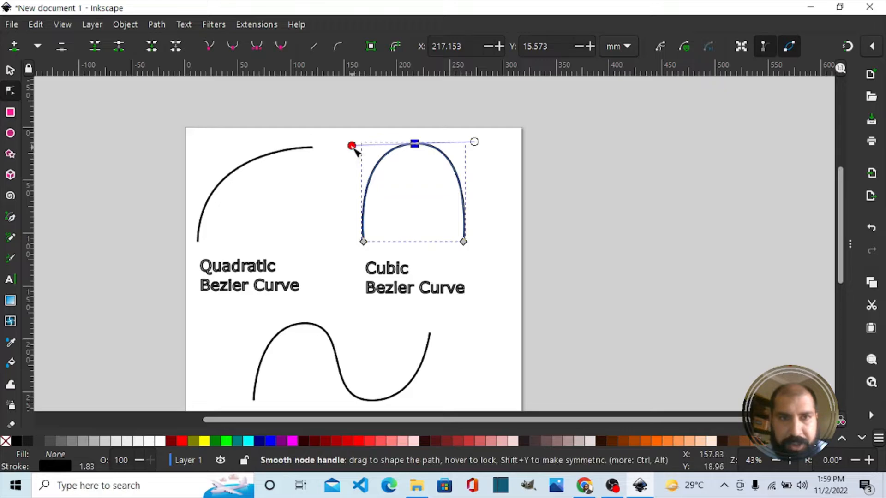
left_click_drag(355, 148, 367, 147)
left_click_drag(475, 142, 465, 148)
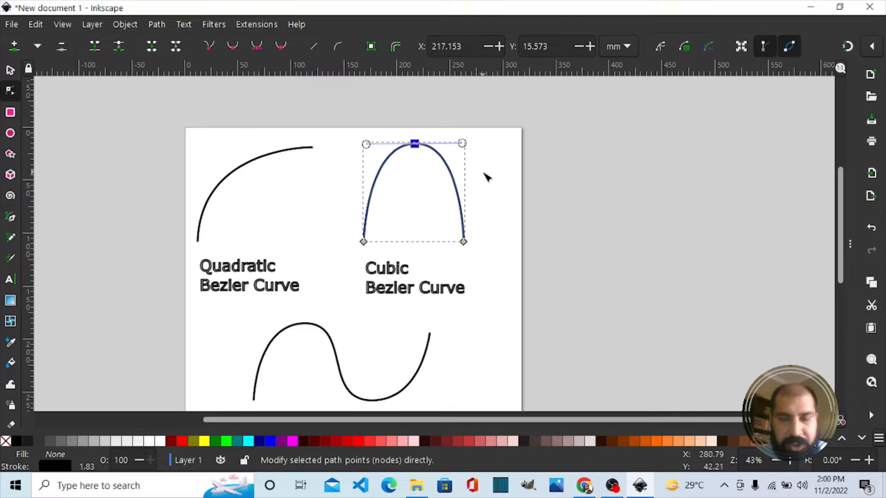
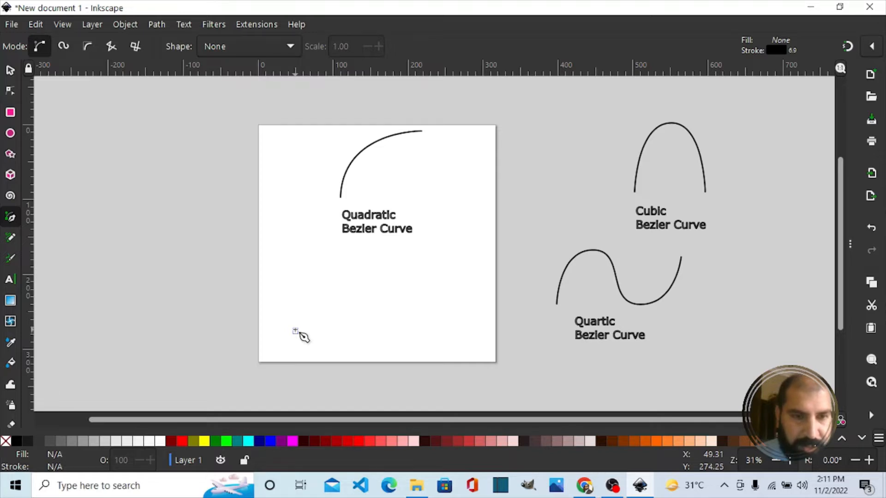
Draw a quadratic curve with the Pen tool from about X 49, Y 274 mm, with a 113 mm upward handle, ending near X 175, Y 157 mm
left_click_drag(295, 331, 296, 246)
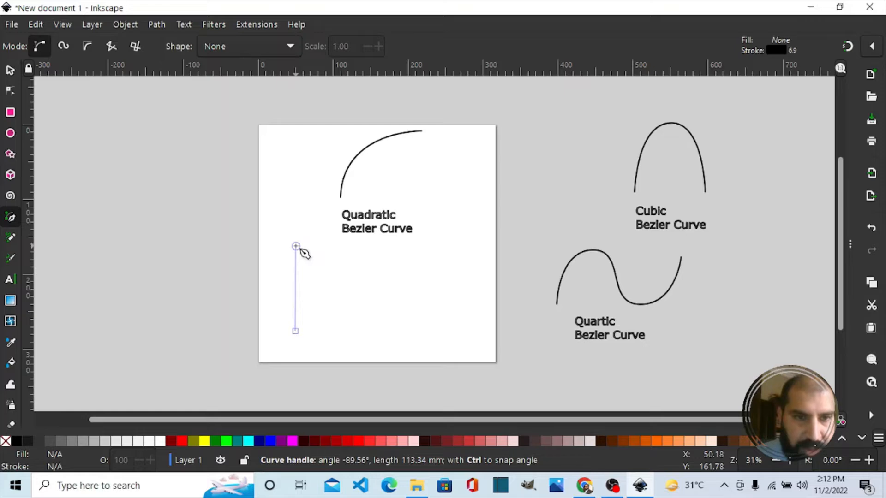
left_click_drag(296, 246, 297, 247)
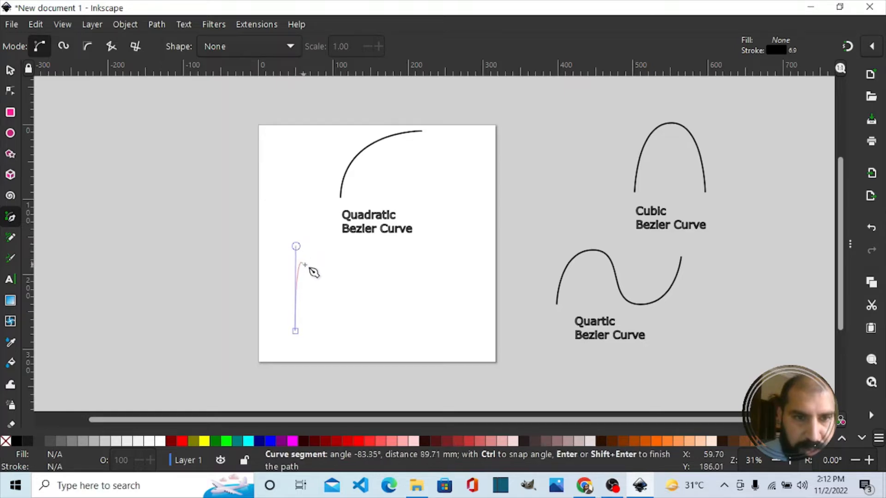
left_click(389, 242)
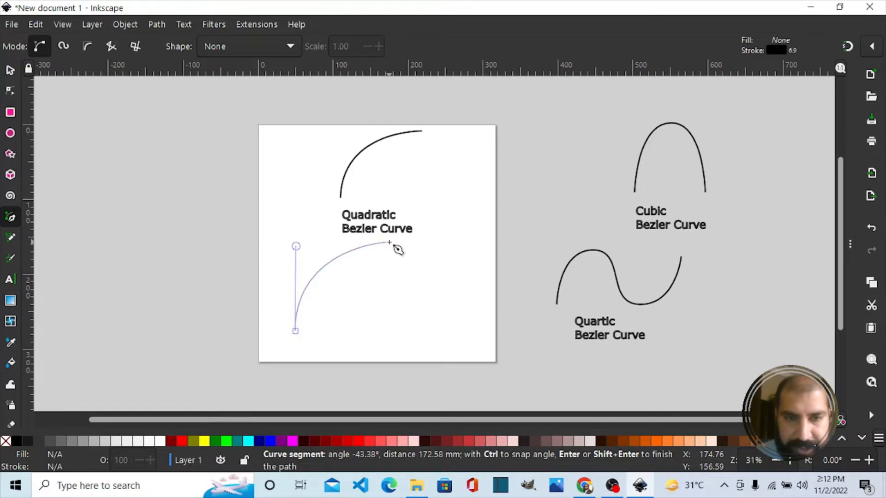
key("Return")
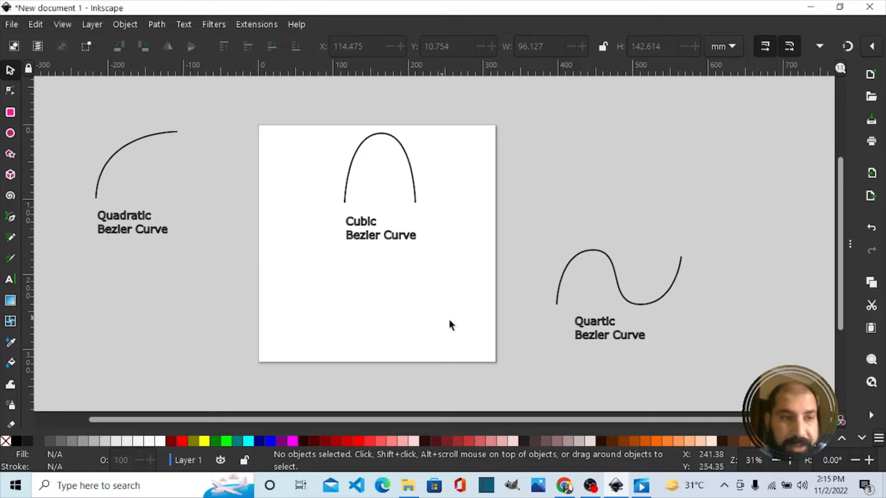
Start an arch below the cubic example with the Pen tool, adding a smooth top node with nearly horizontal handles about 75 mm long
left_click(8, 218)
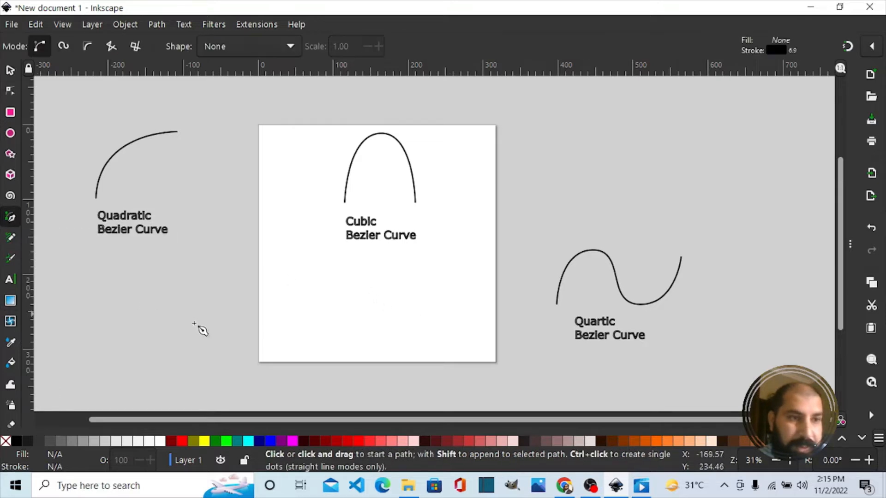
left_click(323, 324)
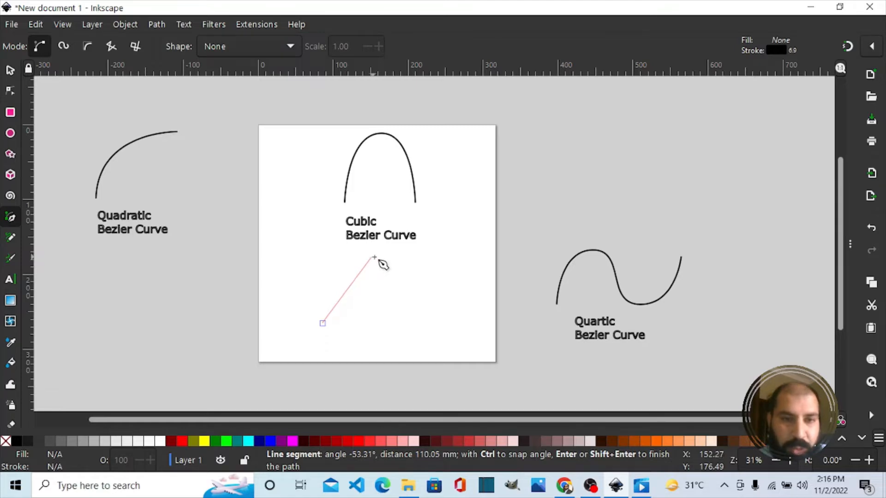
left_click_drag(372, 257, 438, 296)
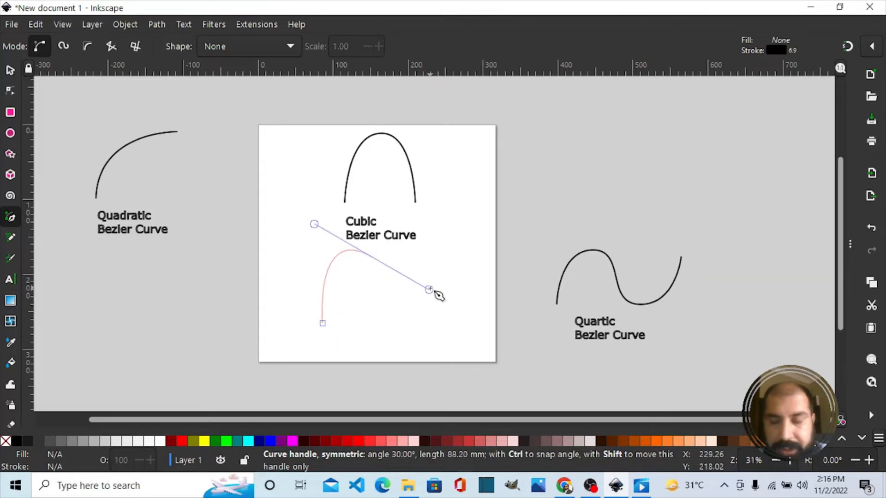
left_click_drag(439, 296, 433, 267)
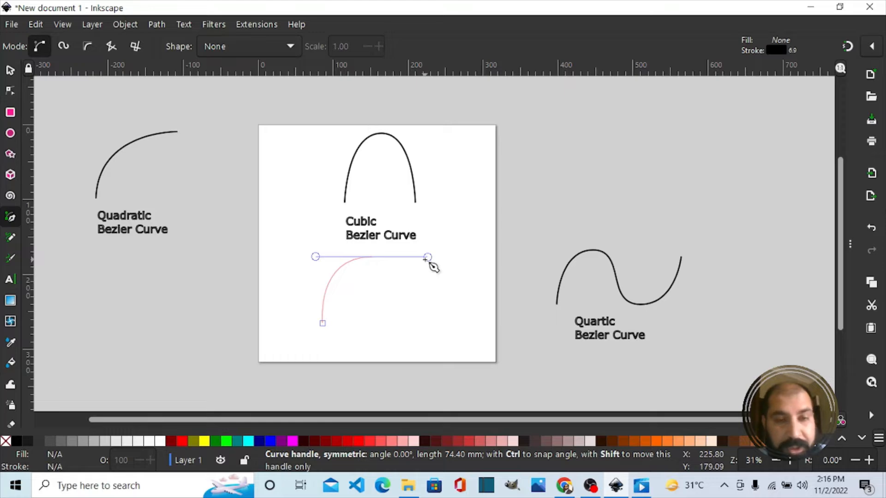
mouse_move(425, 260)
left_mouse_down()
mouse_move(421, 292)
mouse_move(428, 258)
left_mouse_up()
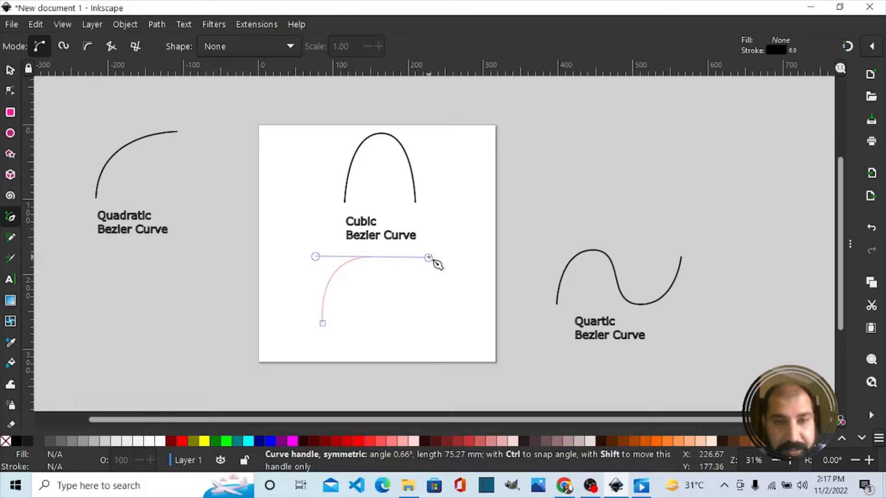
left_click_drag(428, 258, 428, 257)
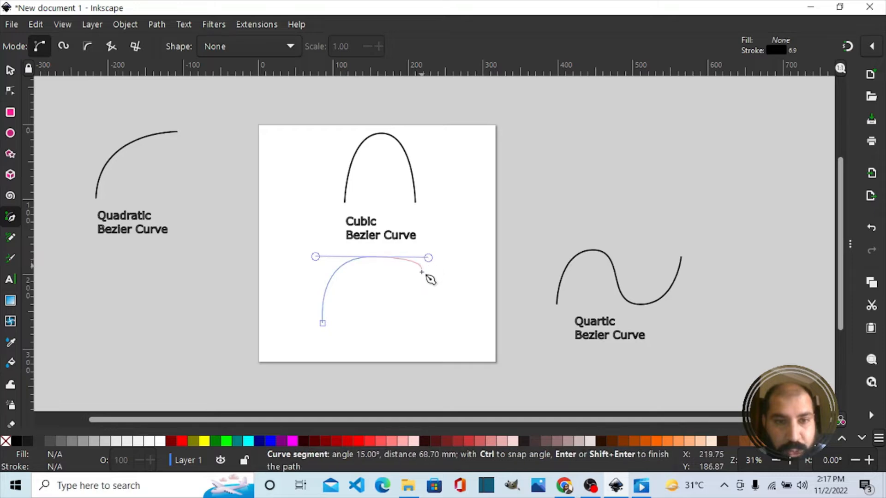
Finish the arch with an end node at about X 223, Y 260 mm and select its smooth top node for node editing
left_click(425, 320)
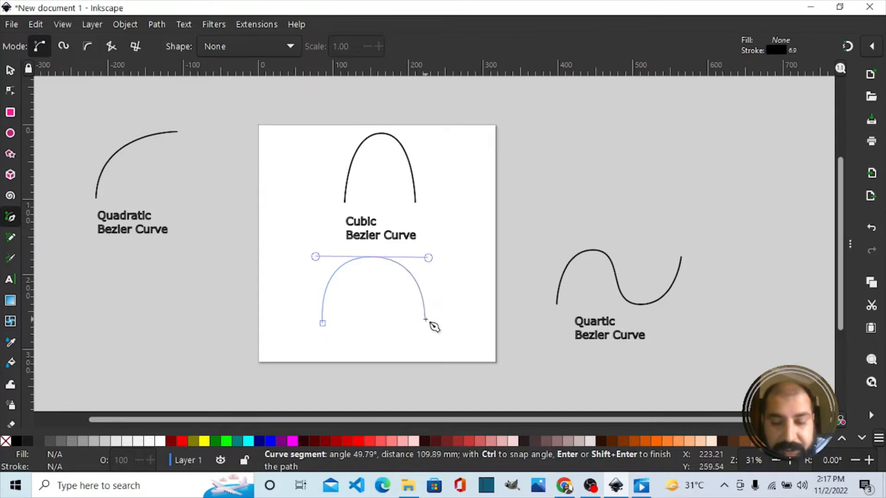
key("Return")
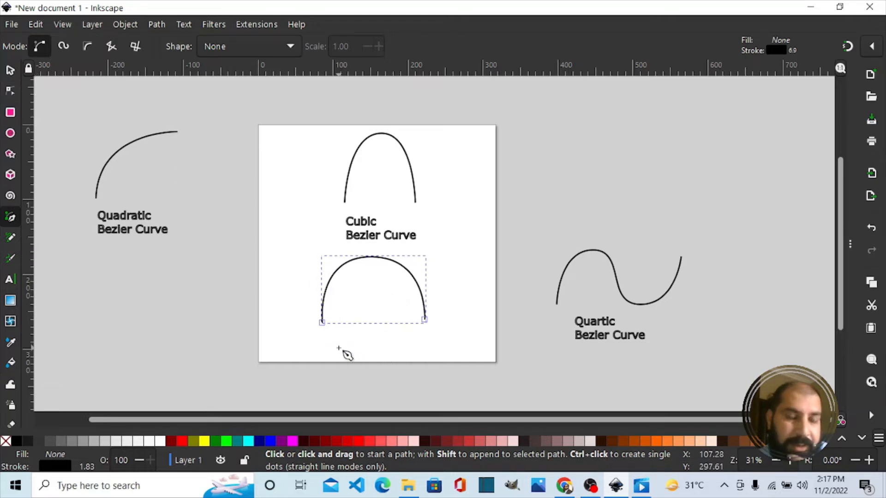
left_click(9, 91)
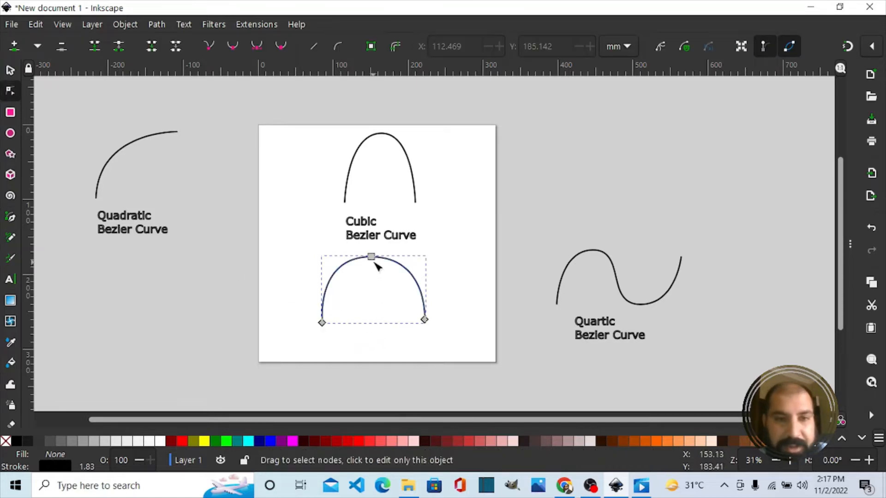
left_click(371, 257)
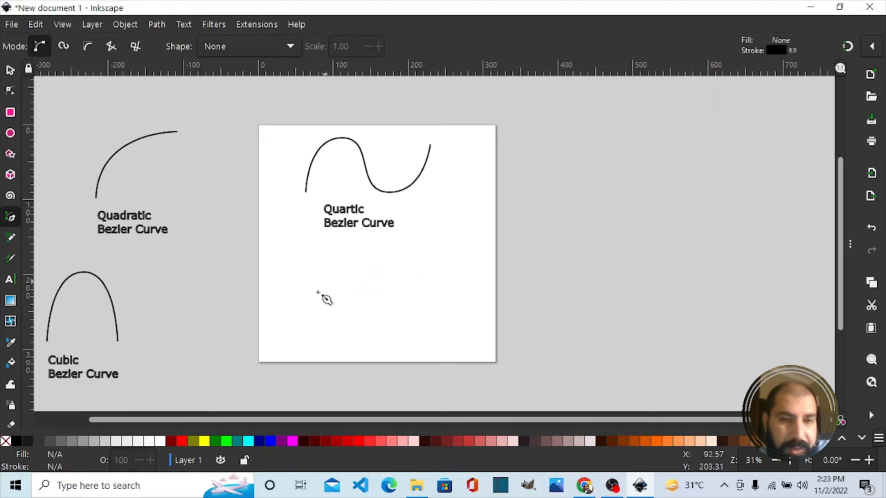
Draw an S-shaped quartic curve below the example, with smooth nodes near X 144, Y 172 and X 253, Y 270 mm, ending near X 334, Y 168 mm
left_click(301, 327)
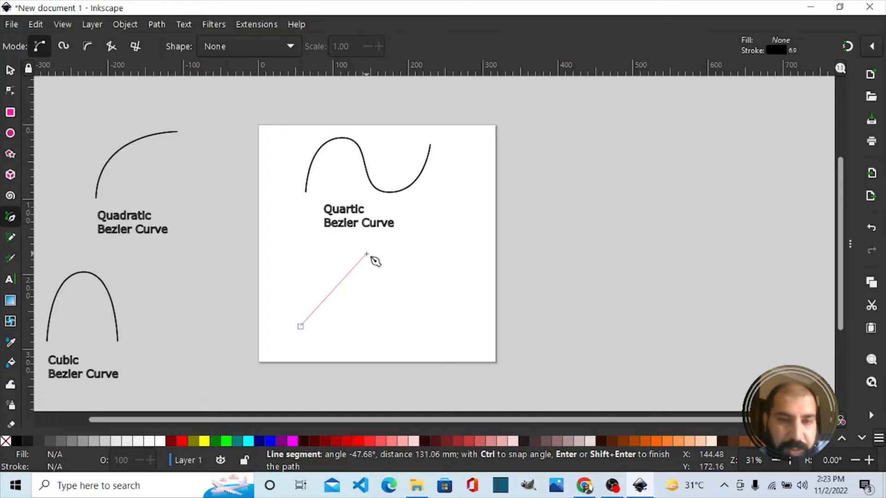
left_click_drag(367, 255, 416, 254)
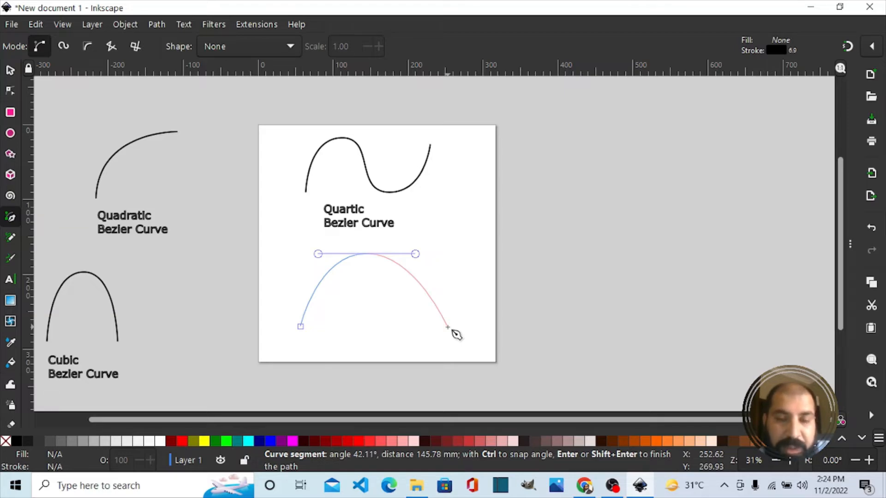
left_click_drag(447, 327, 492, 325)
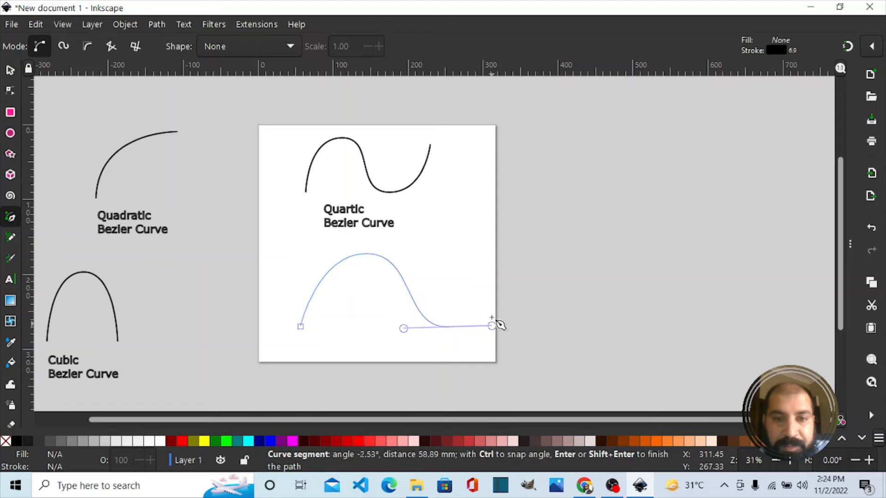
left_click(508, 251)
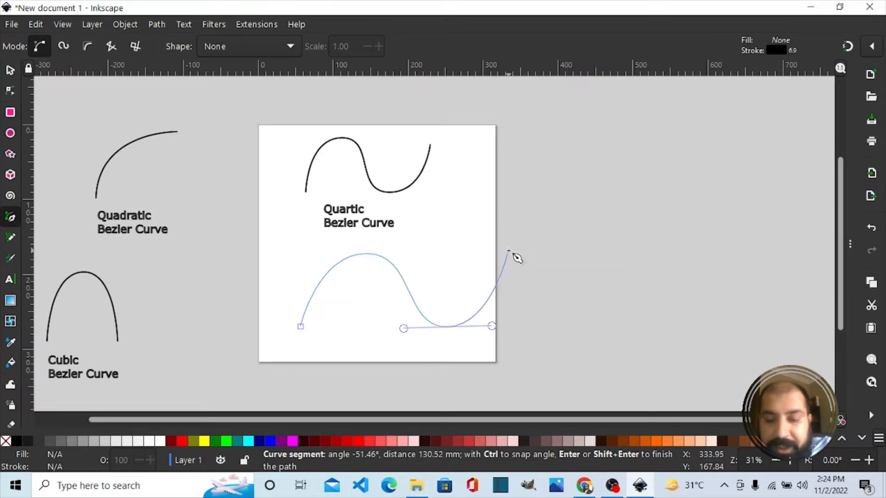
key("Return")
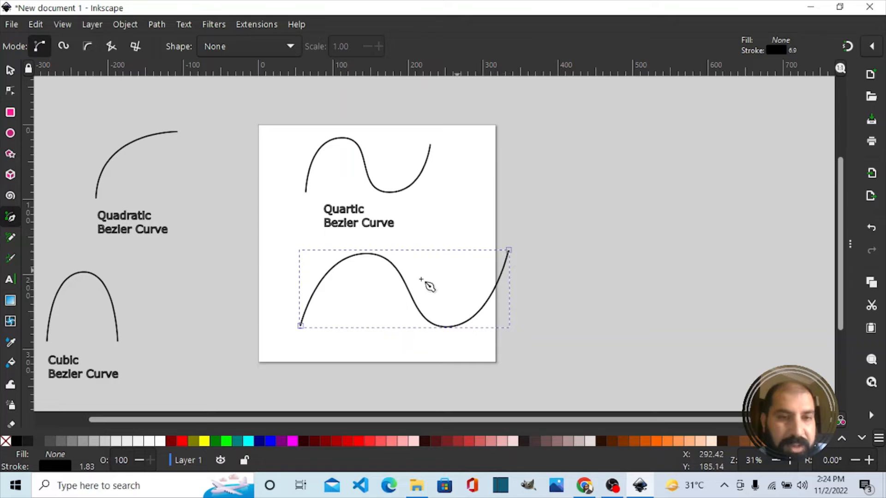
Select the new quartic curve's upper smooth node for editing, then shorten and slightly tilt its two handles
left_click(10, 91)
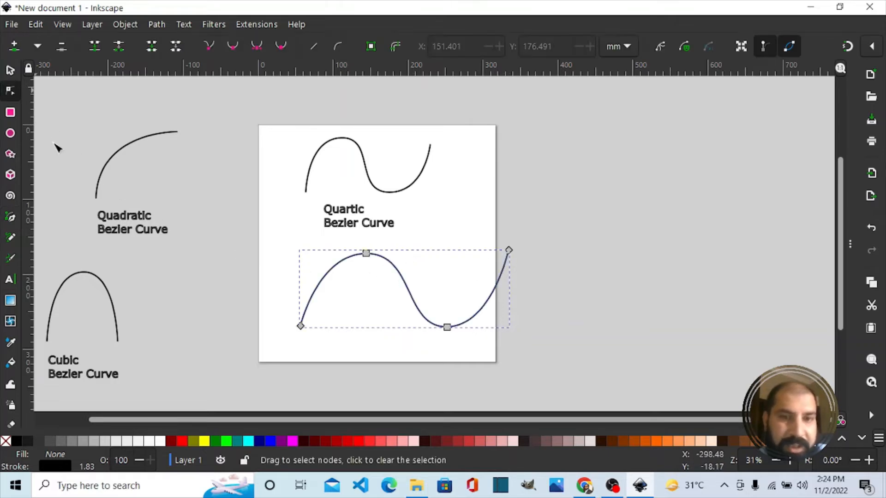
left_click(366, 253)
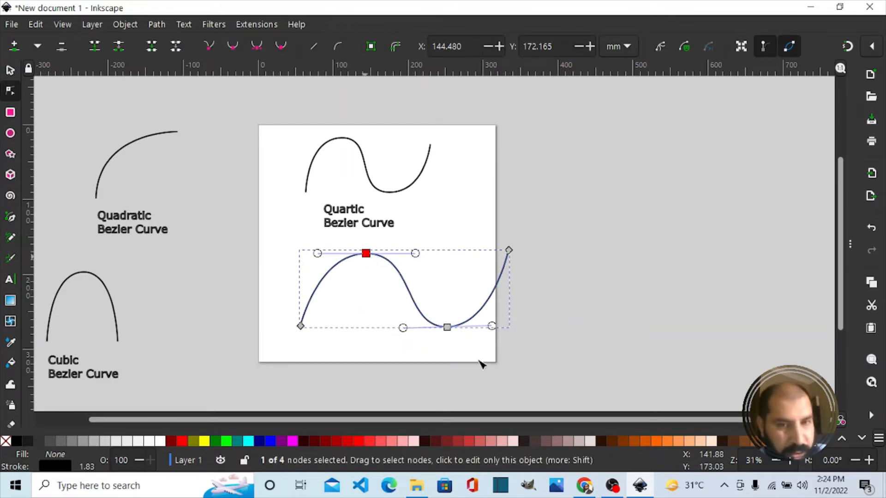
left_click_drag(415, 253, 400, 255)
left_click_drag(318, 255, 323, 251)
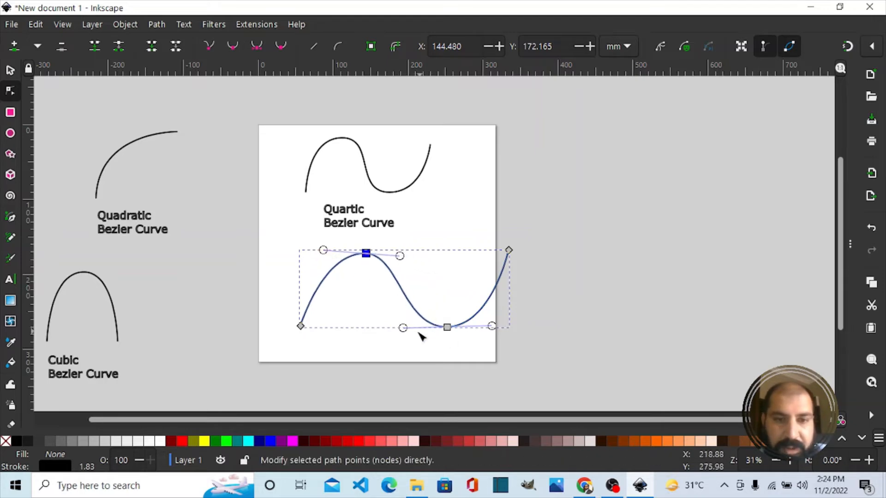
Reshape the quartic curve's trough by adjusting the length and tilt of the lower smooth node's two handles
left_click_drag(403, 328, 410, 329)
left_click_drag(492, 325, 506, 322)
left_click_drag(411, 330, 395, 332)
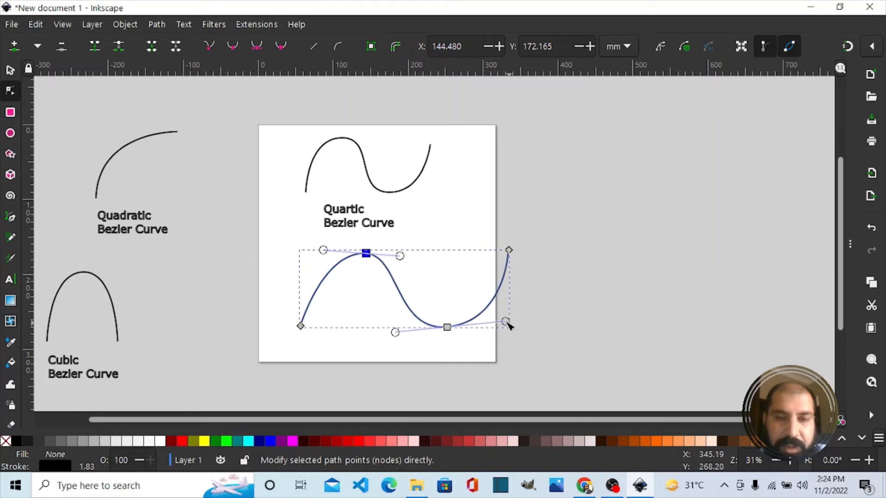
left_click_drag(507, 322, 494, 322)
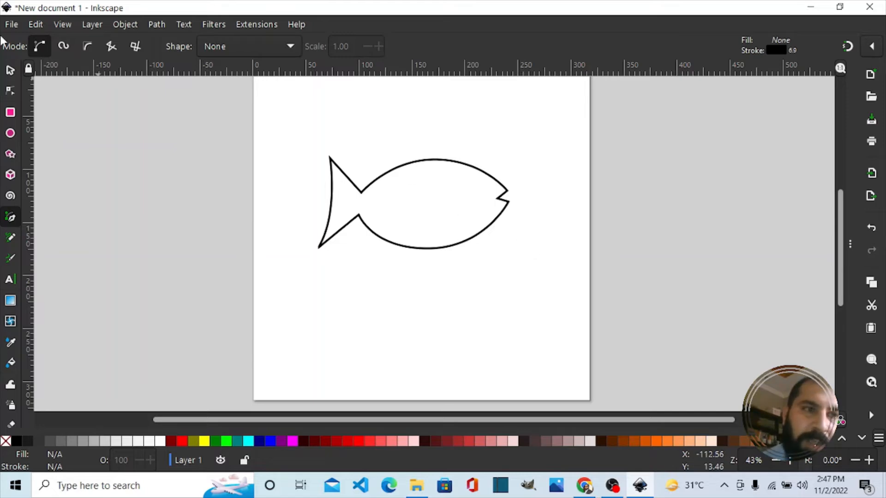
Examine the fish path's nodes and handles at the lower tail tip and the upper and lower body, then deselect the fish
left_click(10, 90)
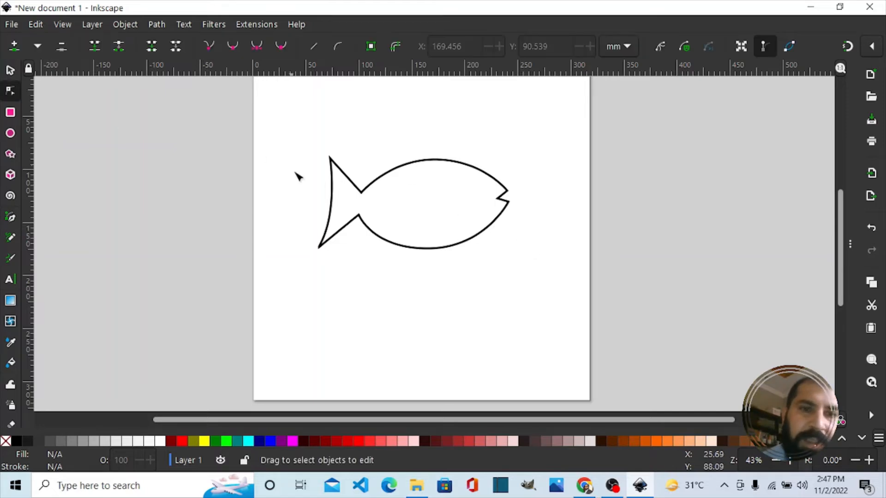
left_click(337, 207)
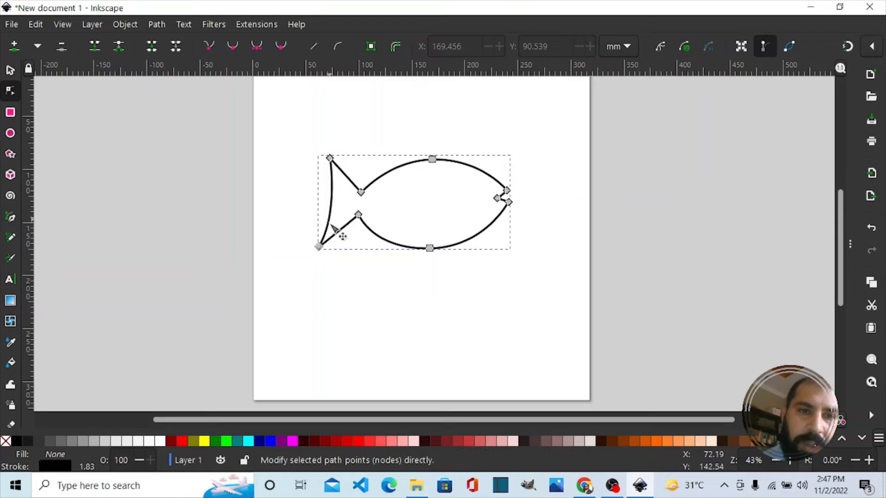
left_click(319, 247)
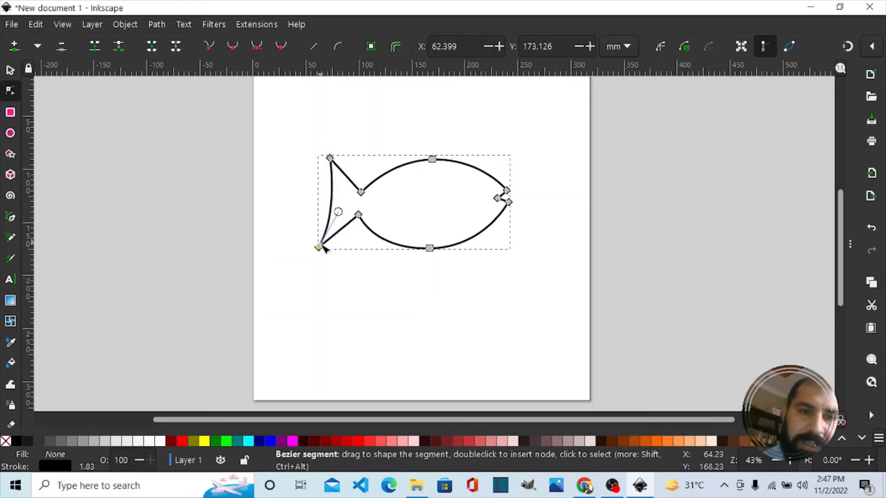
left_click(432, 160)
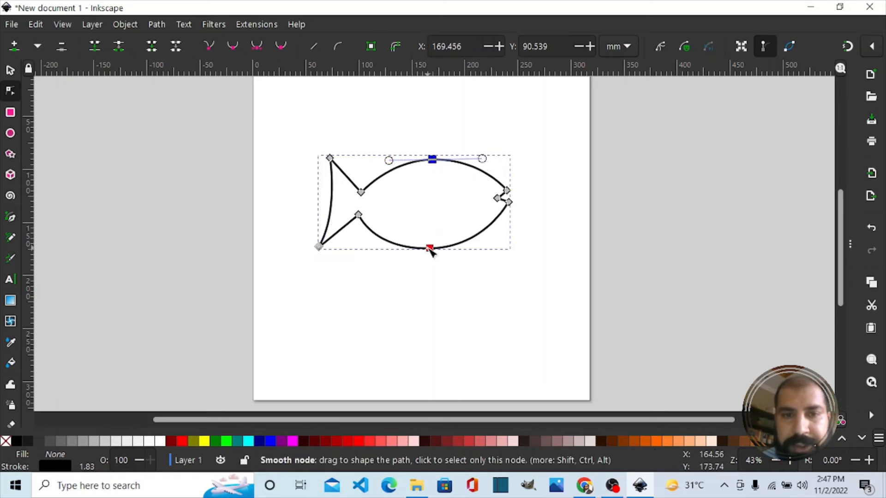
left_click(430, 248)
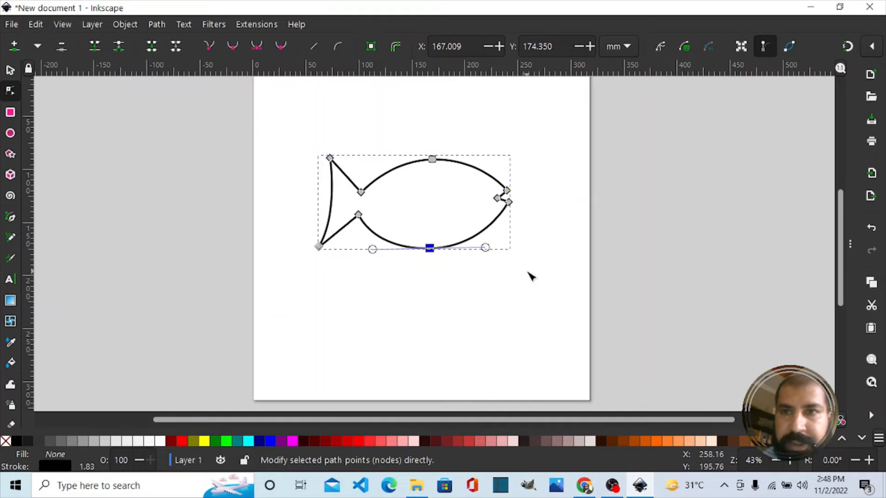
left_click(10, 70)
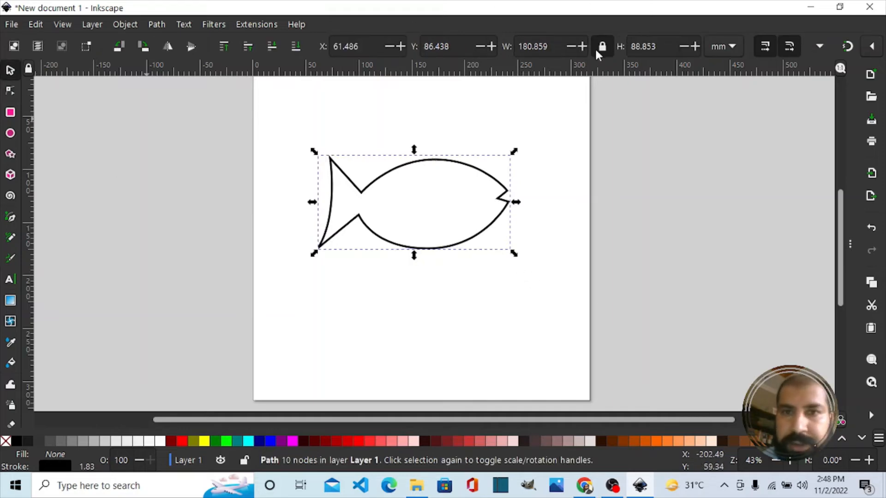
left_click(485, 277)
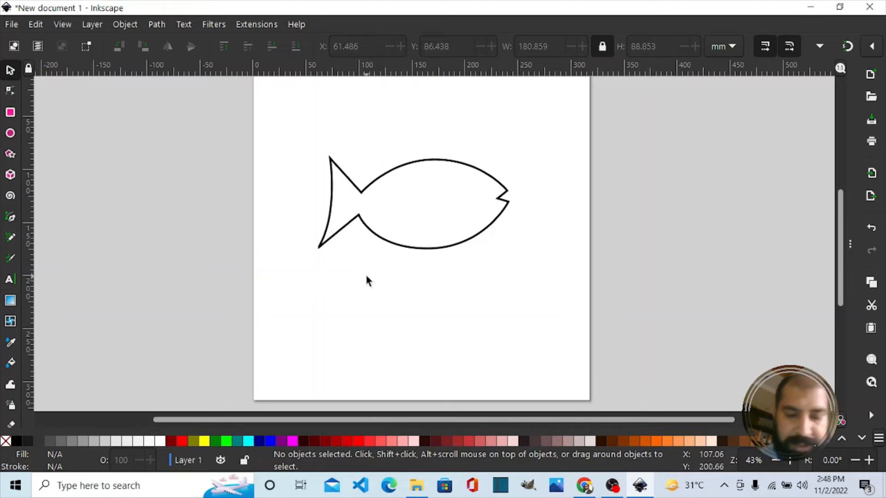
Start a Pen path tracing the fish's tail, curving from the lower tip to the upper tip and running straight to the upper body joint
key("b")
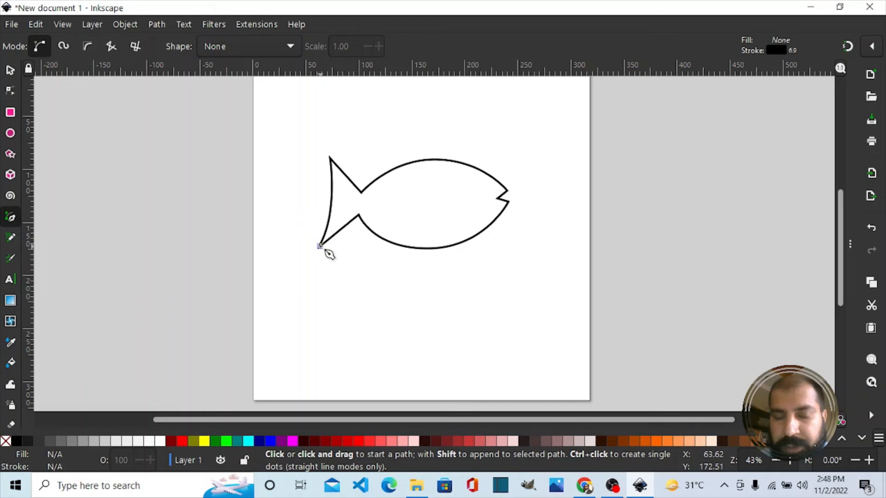
left_click_drag(320, 246, 344, 200)
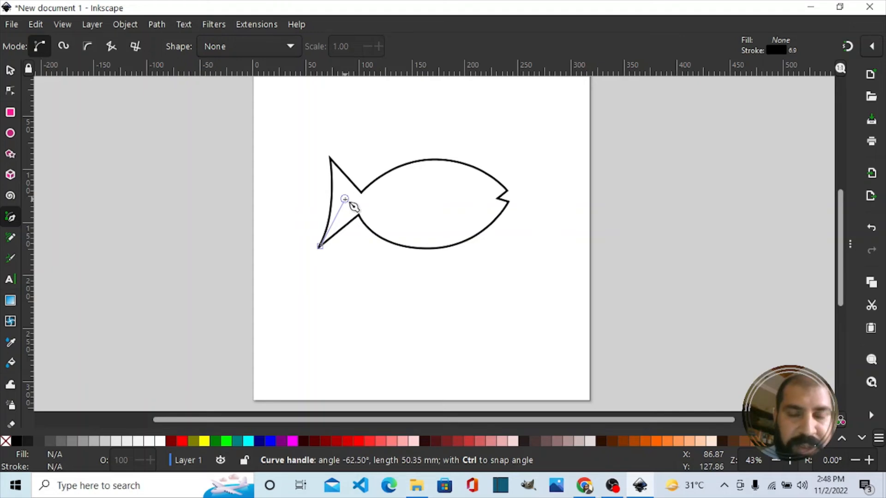
left_click_drag(345, 199, 345, 200)
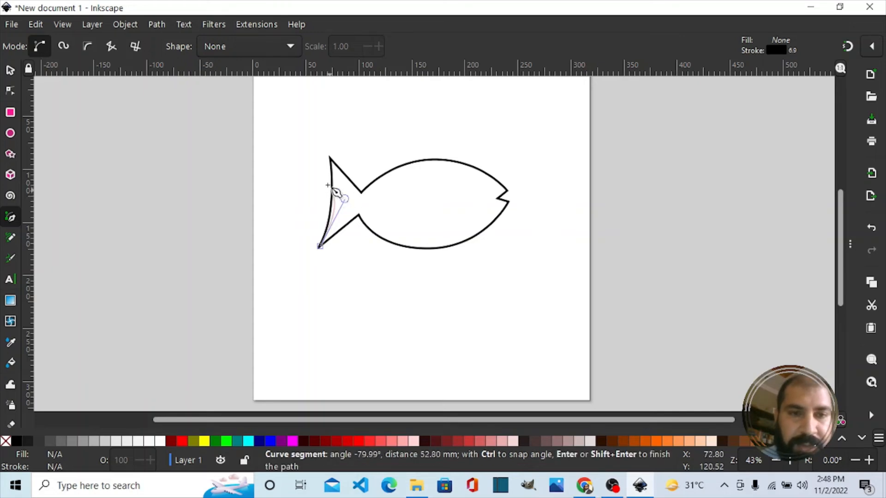
left_click(330, 159)
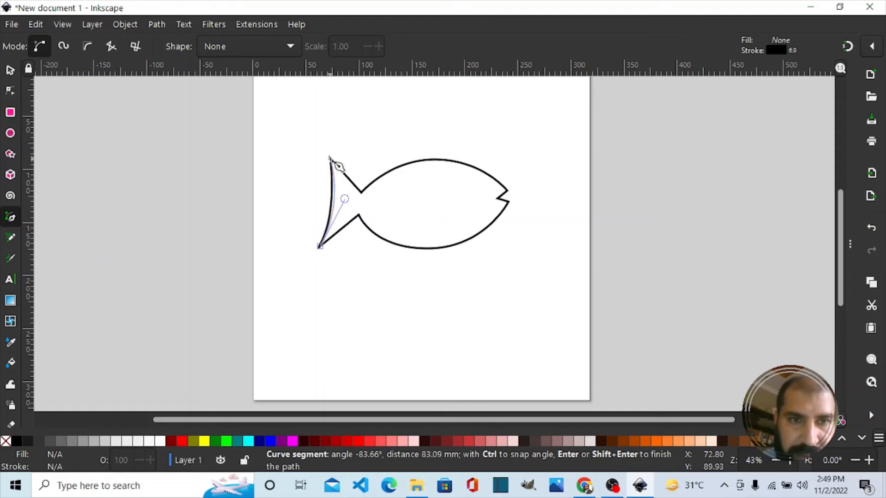
left_click(361, 192)
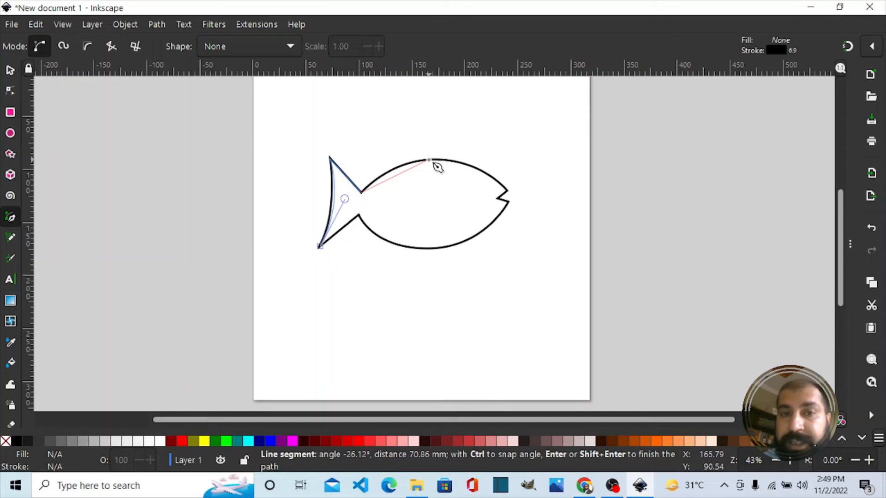
Trace the fish's upper body with a smooth node near X 166, Y 91 mm and near-horizontal handles, and its mouth notch with straight segments
left_click_drag(429, 160, 489, 166)
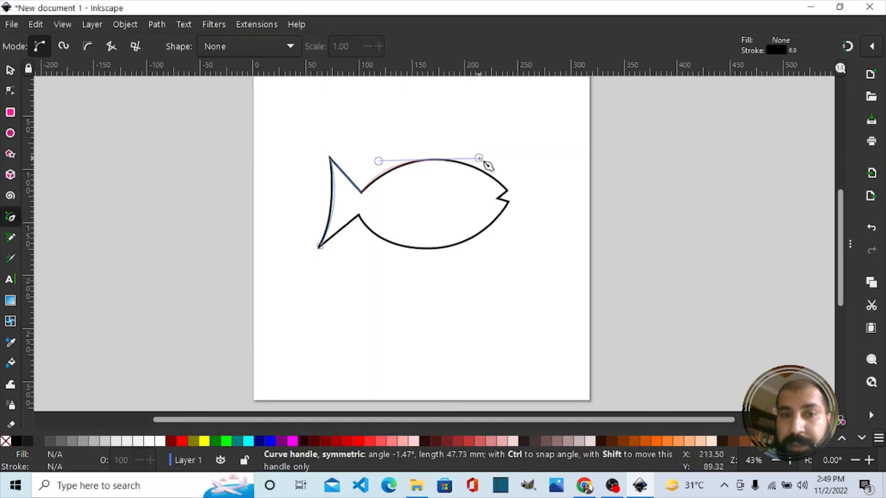
left_click_drag(488, 166, 488, 167)
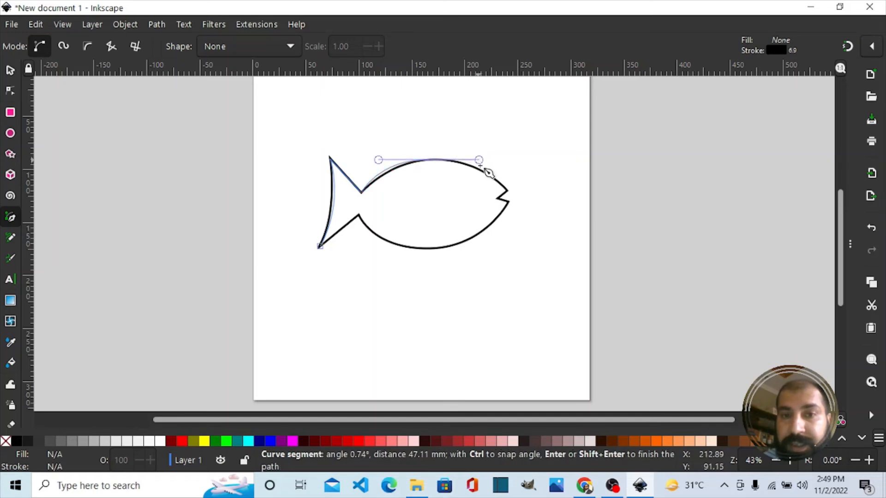
left_click(507, 189)
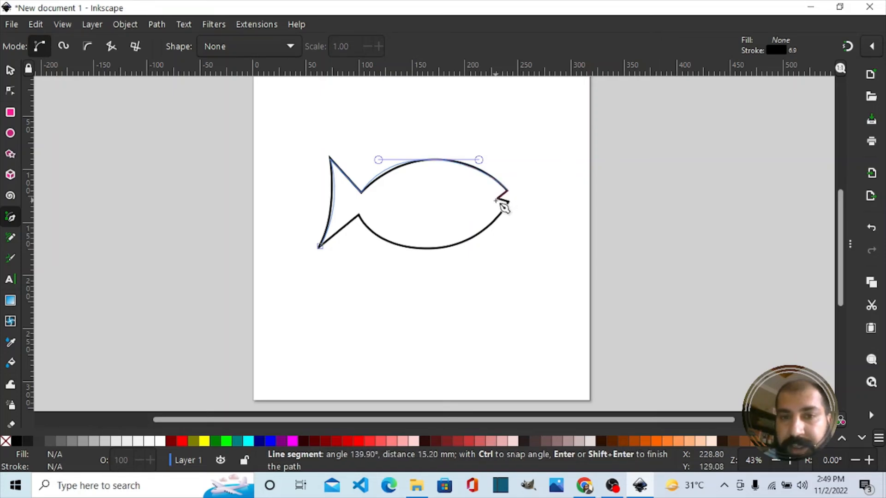
left_click(497, 199)
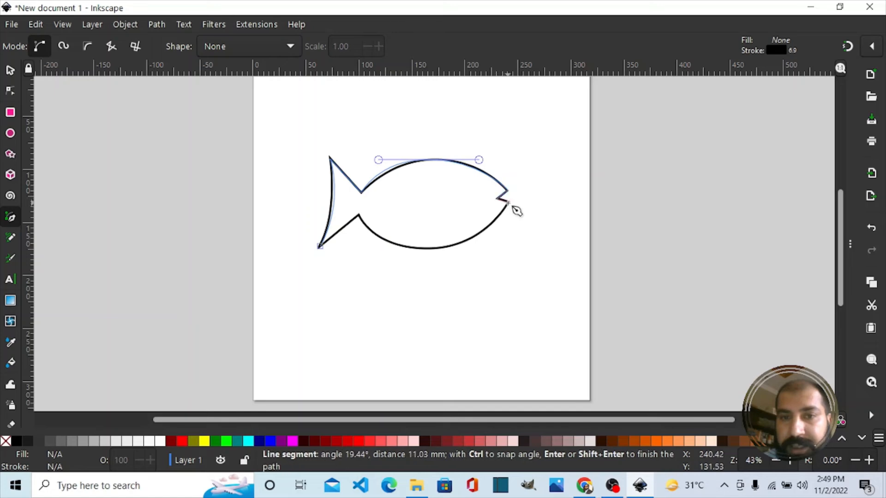
left_click(509, 202)
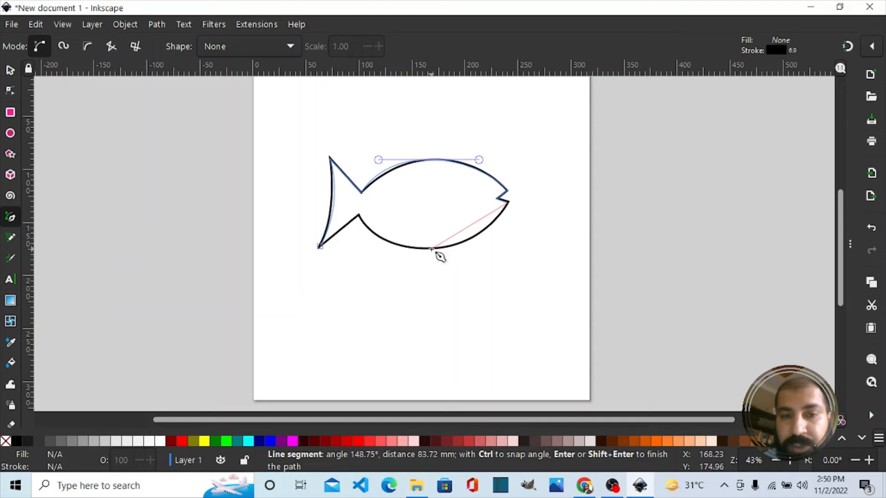
Trace the lower body through a smooth node near X 168, Y 175 mm, and close the path at the lower tail tip
left_click_drag(431, 250, 384, 250)
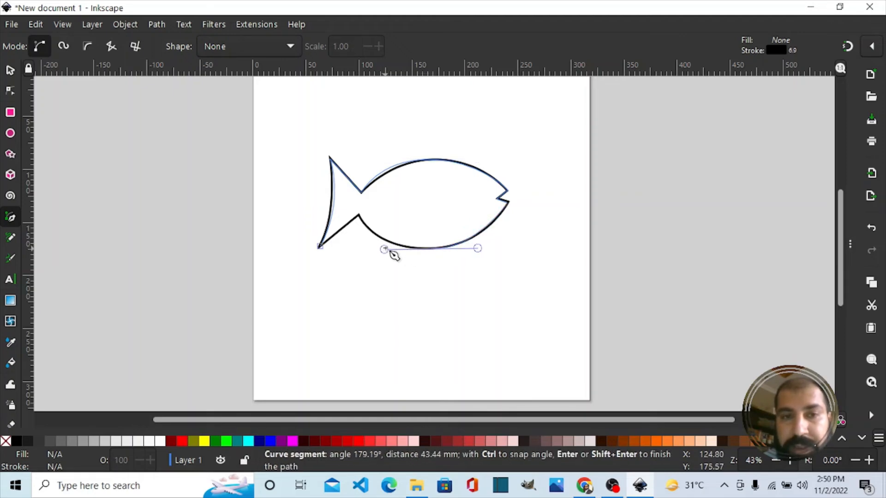
left_click(359, 215)
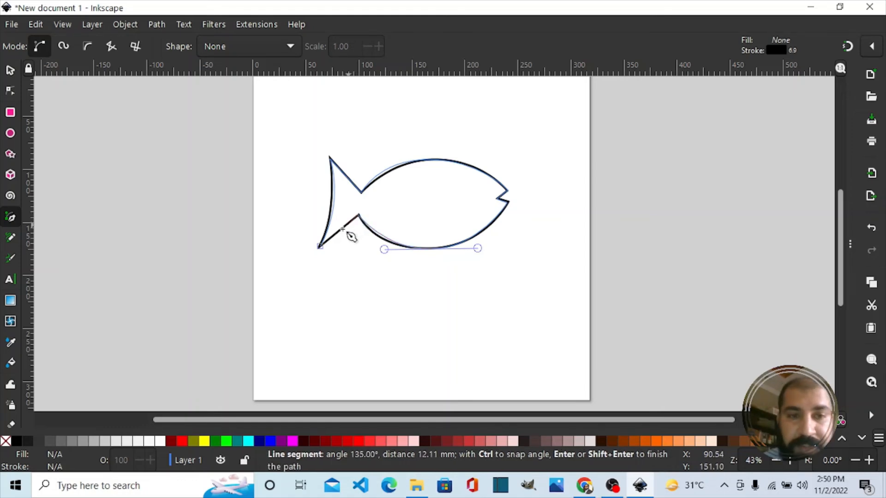
left_click(322, 247)
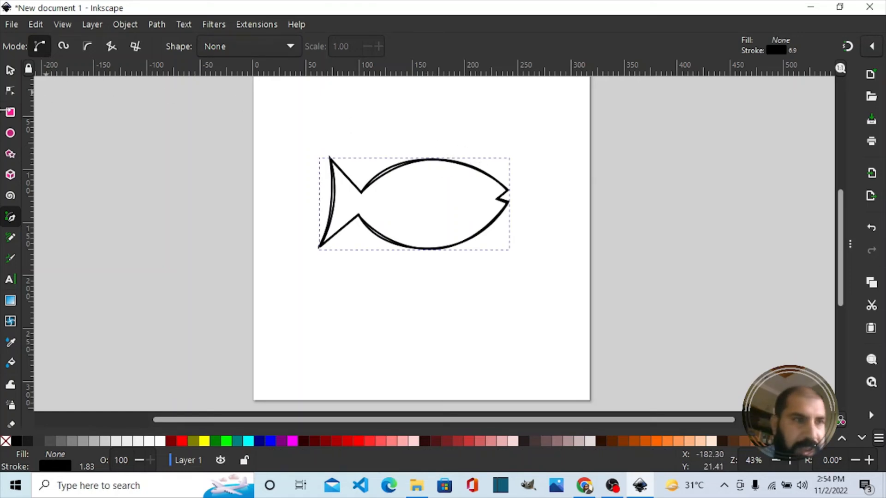
Edit the traced path's lower tail tip node, adjusting its handle so the tail curve matches the original fish
left_click(10, 92)
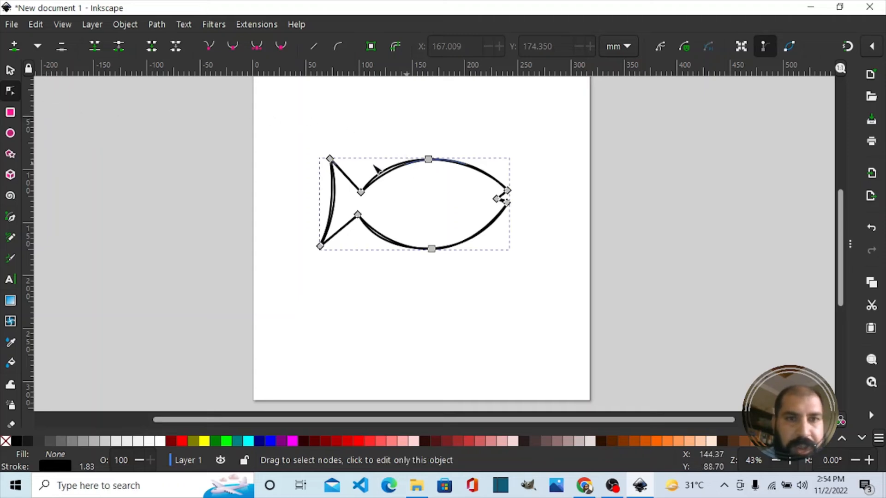
left_click(321, 248)
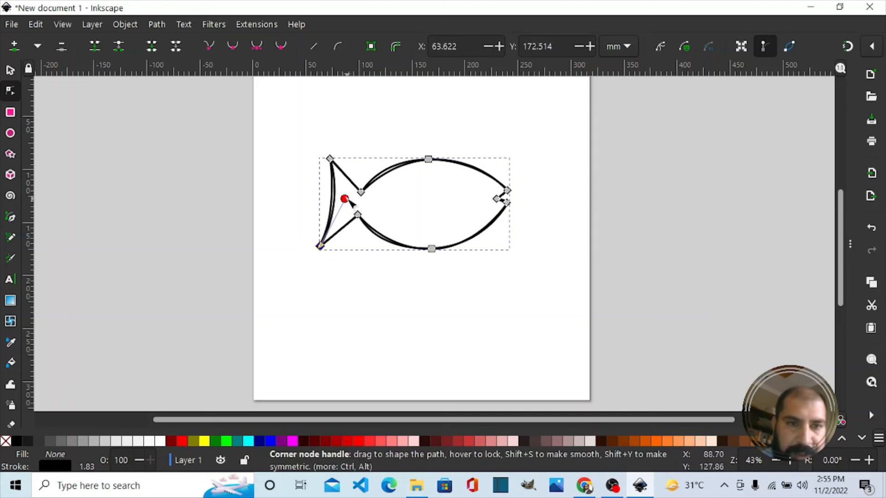
left_click_drag(346, 200, 344, 203)
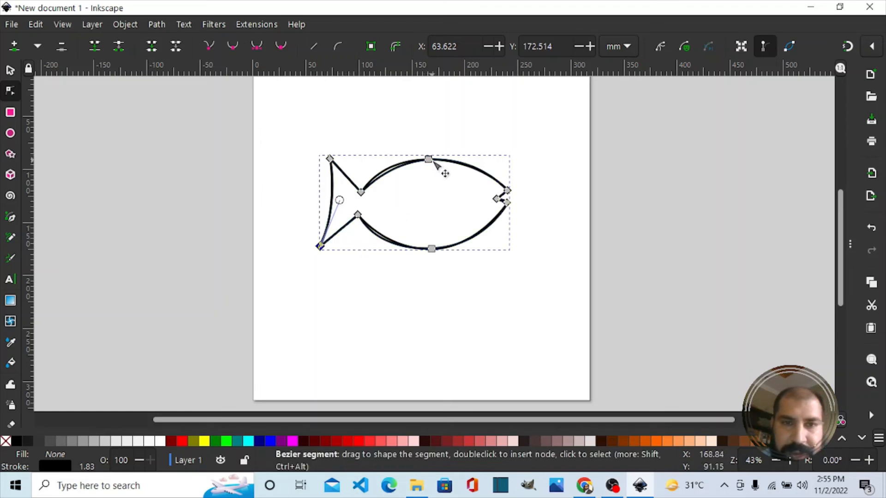
Shorten the upper body node's tail-side handle and lengthen both handles of the lower body node to match the original outline
left_click(432, 161)
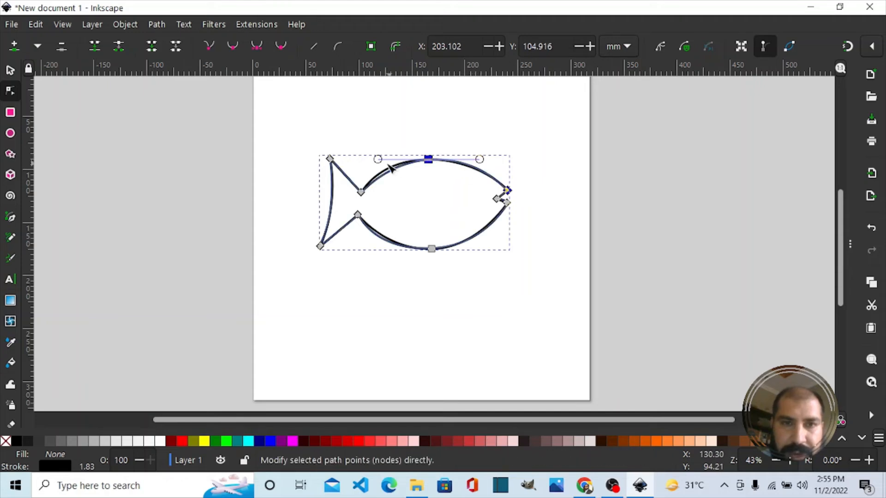
left_click_drag(380, 162, 394, 162)
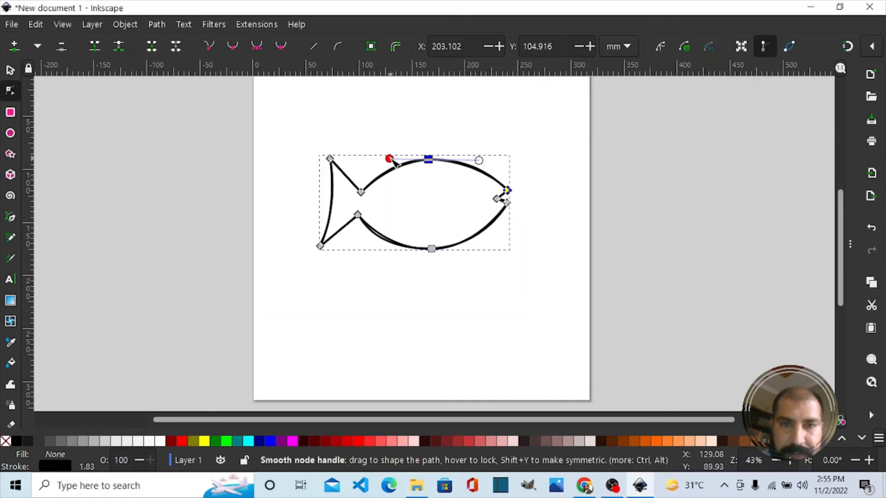
left_click(433, 250)
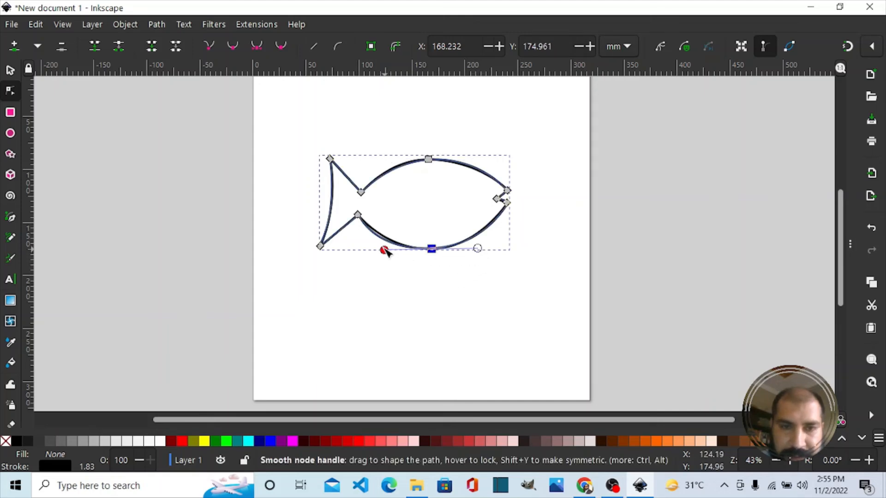
left_click_drag(386, 251, 378, 252)
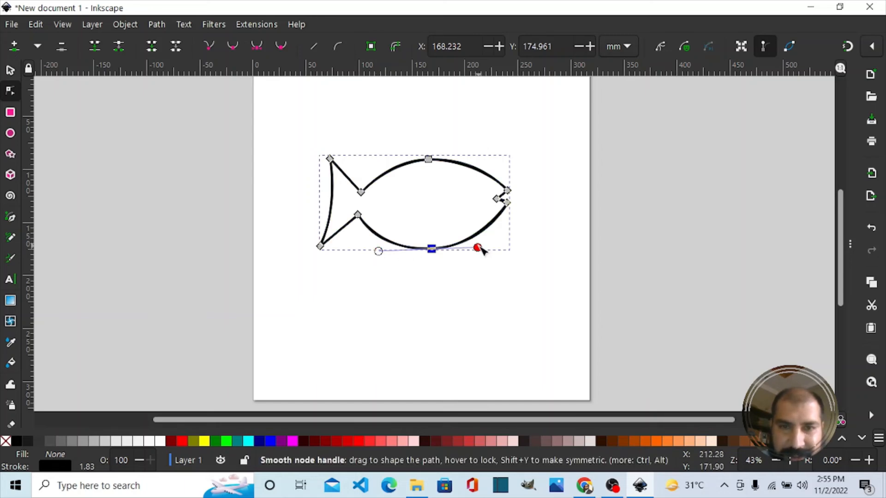
left_click_drag(479, 248, 484, 250)
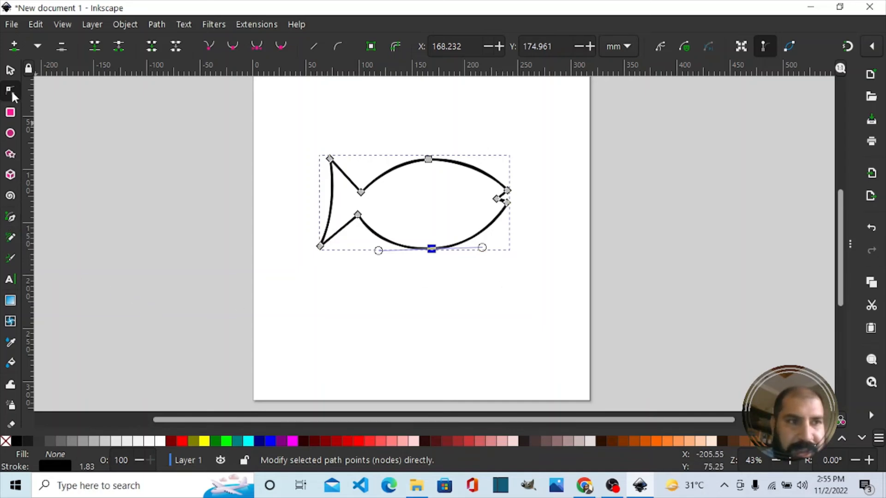
left_click(511, 316)
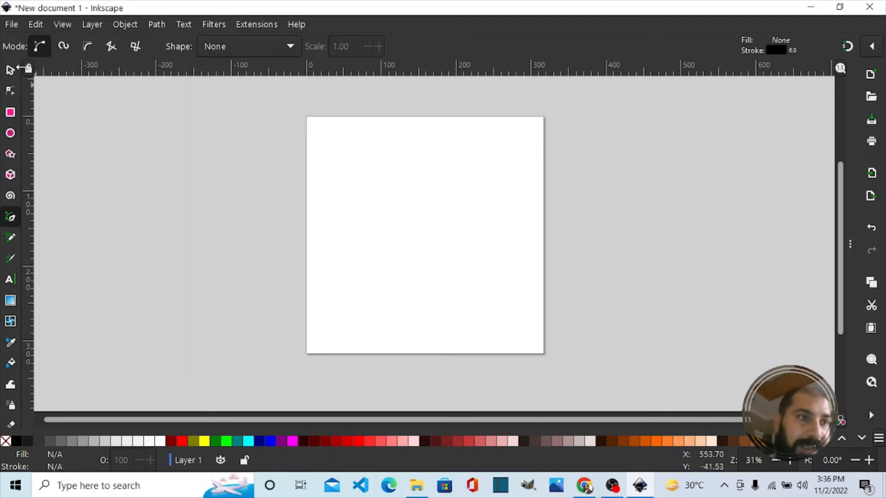
Add a new rectangular grid to the blank page in the document properties
left_click(13, 27)
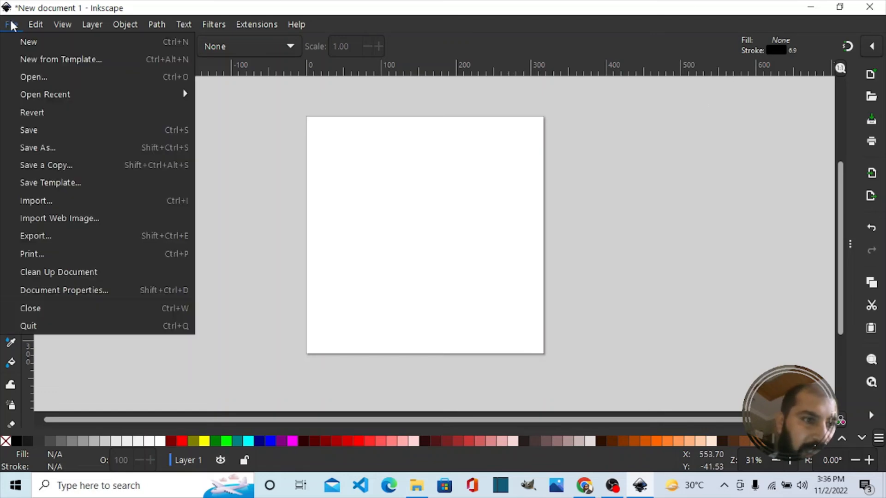
left_click(45, 292)
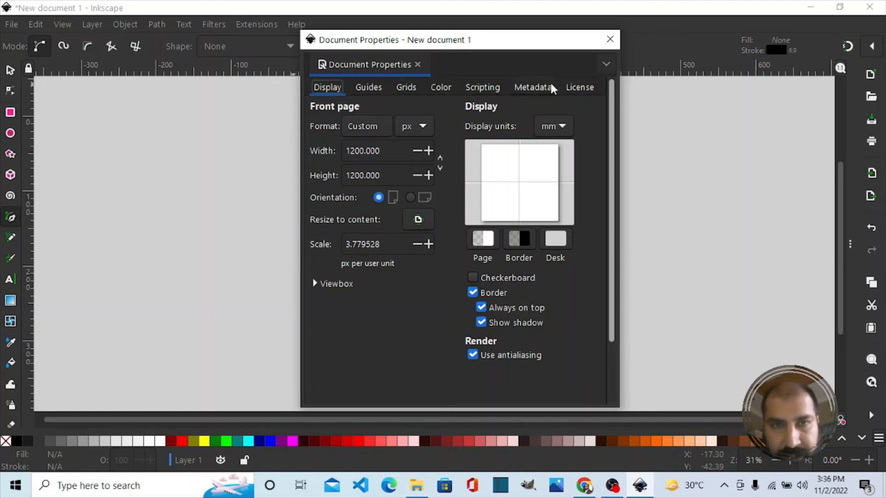
left_click(406, 88)
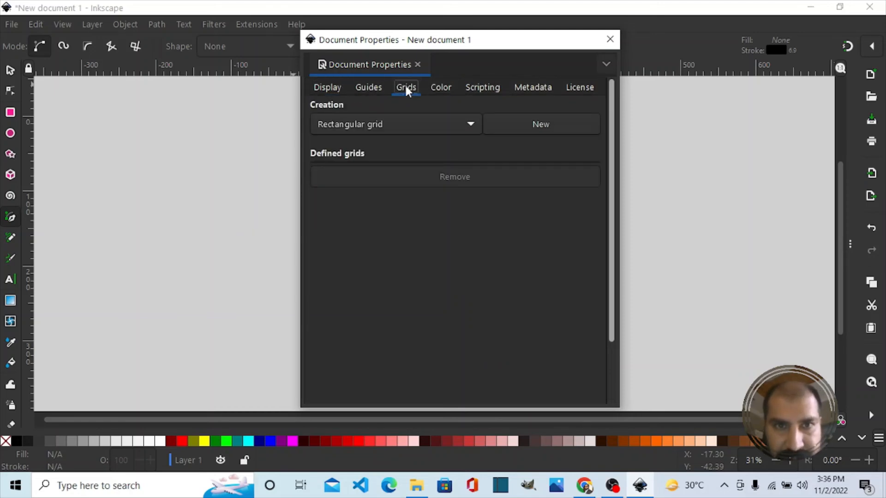
left_click(421, 131)
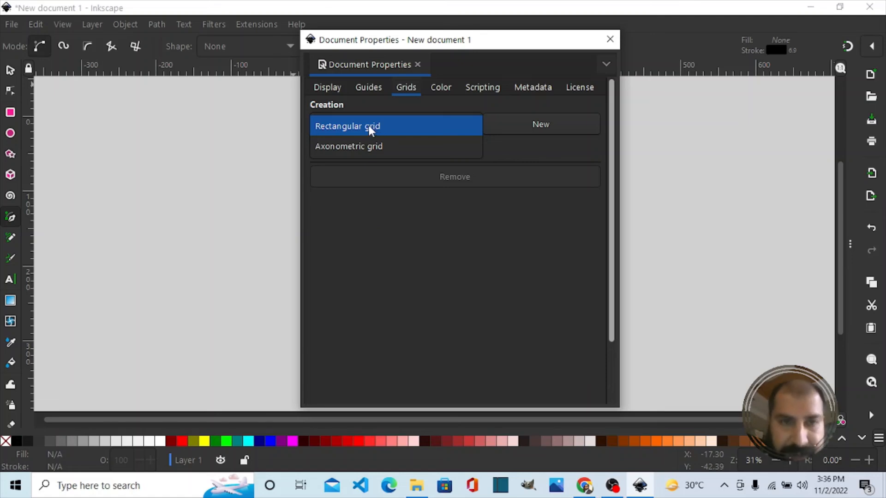
left_click(382, 123)
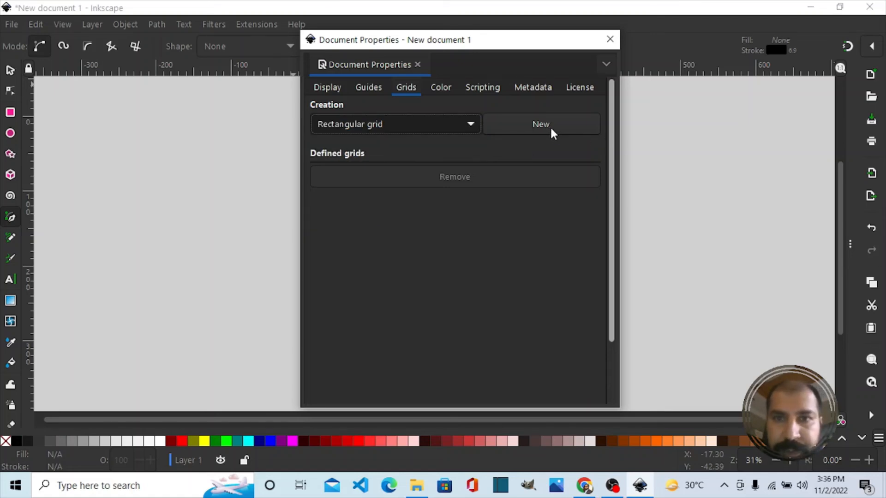
left_click(549, 123)
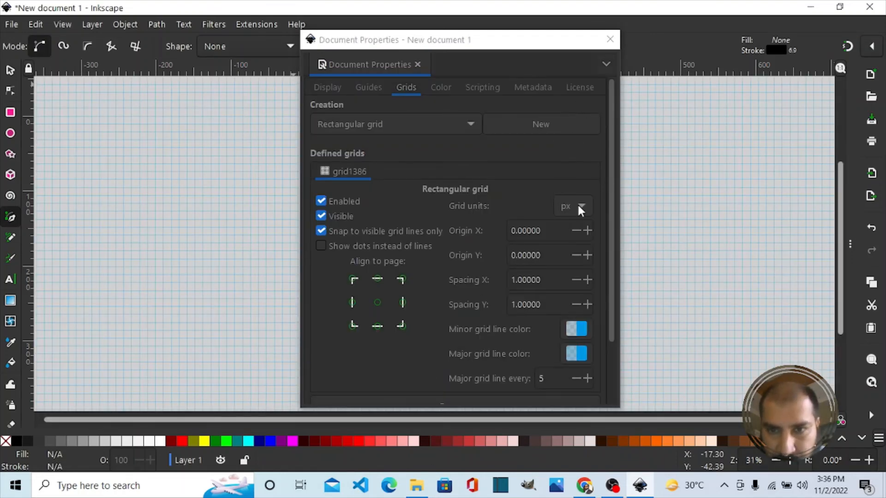
Set the rectangular grid's units to cm
left_click(579, 207)
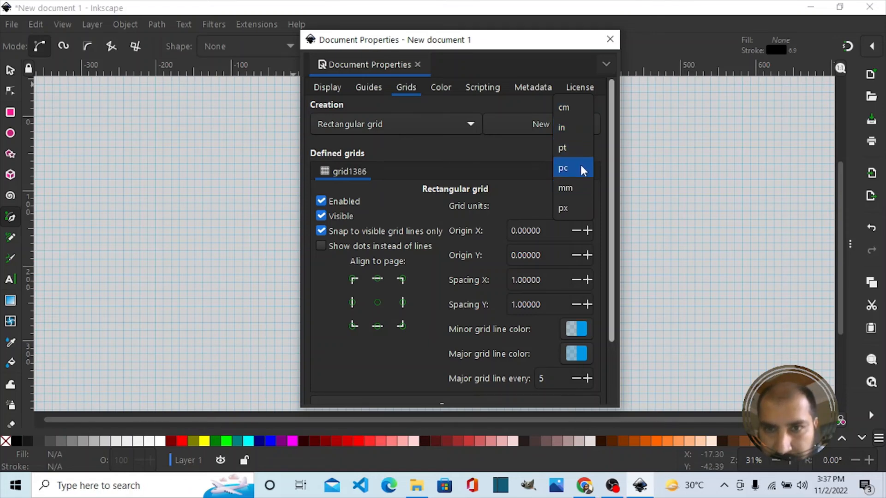
left_click(581, 167)
left_click(584, 203)
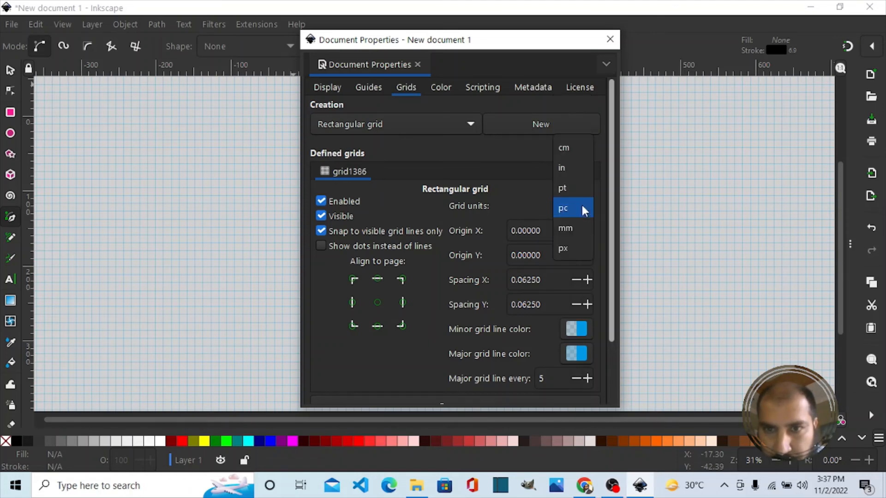
left_click(573, 148)
Set the grid's X and Y spacing to 5 cm each and close the document properties
double_click(553, 281)
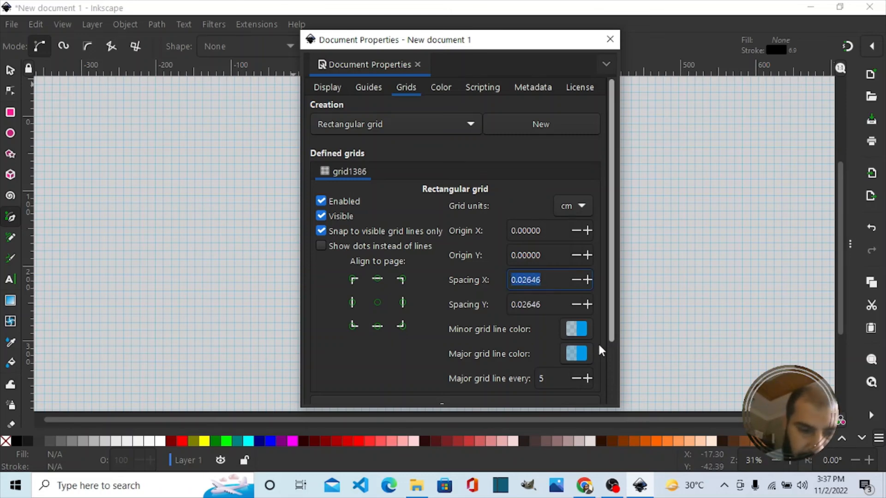
type("5")
left_click(547, 304)
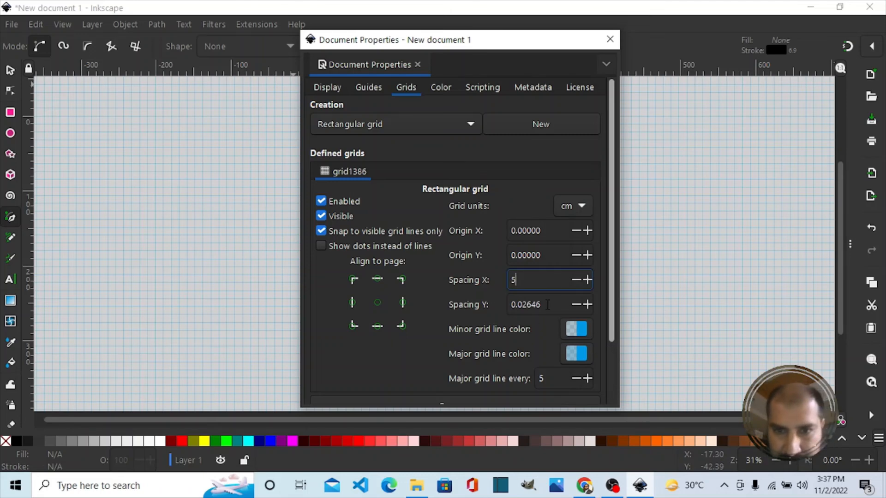
key("BackSpace")
key("BackSpace")
key("BackSpace")
key("BackSpace")
key("BackSpace")
key("BackSpace")
key("BackSpace")
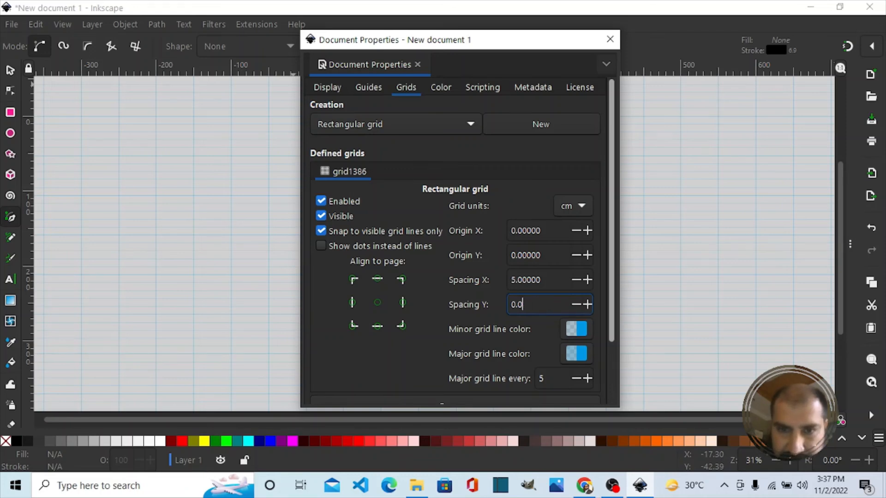
type("5")
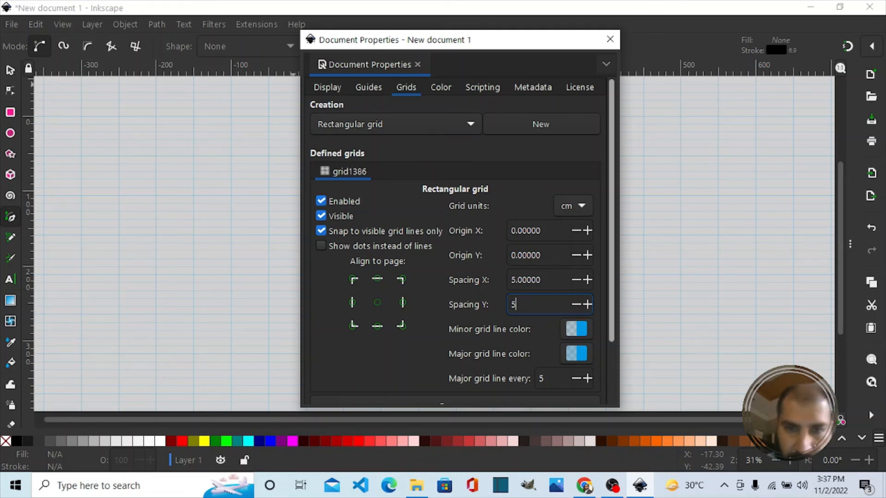
left_click(610, 39)
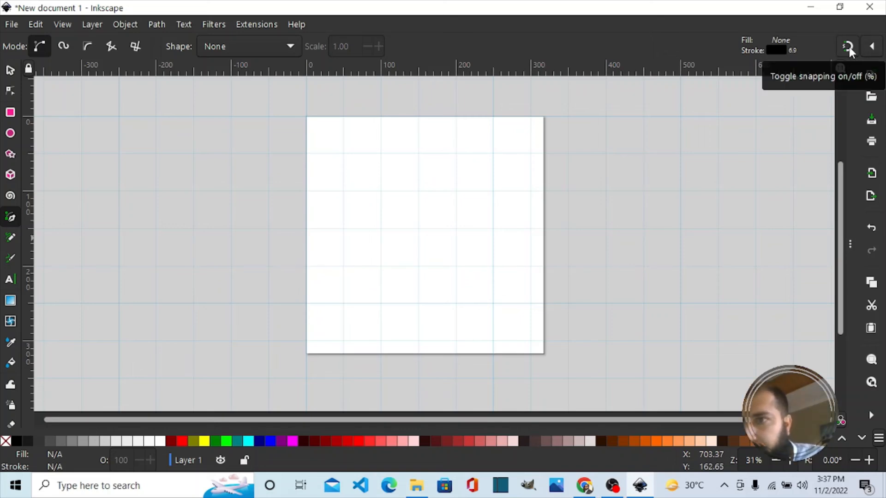
Check the advanced snapping options and turn snapping on for the document
left_click(873, 47)
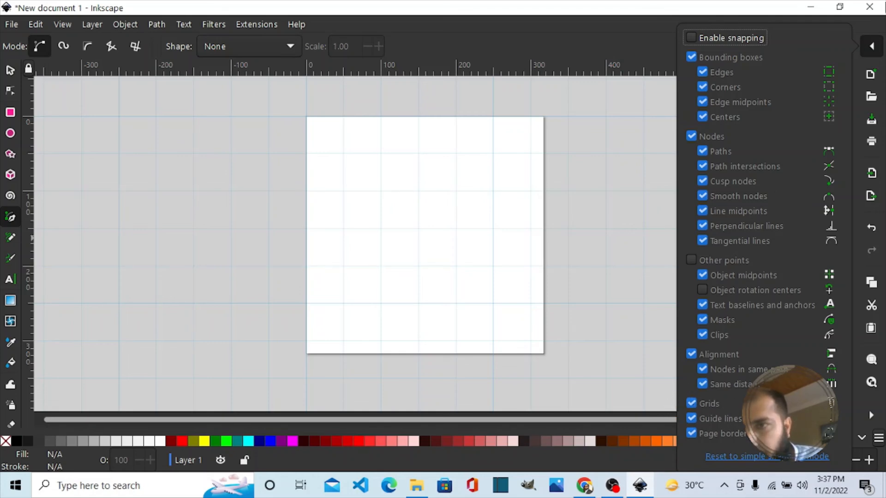
left_click(872, 48)
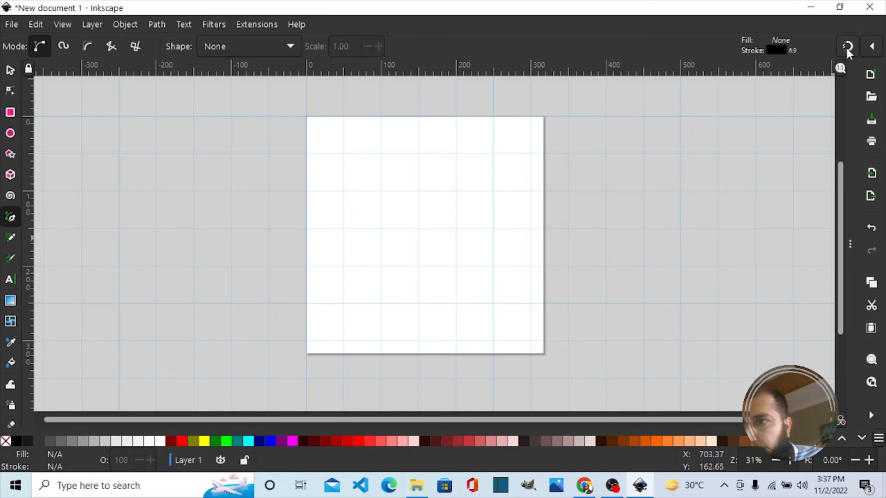
left_click(845, 46)
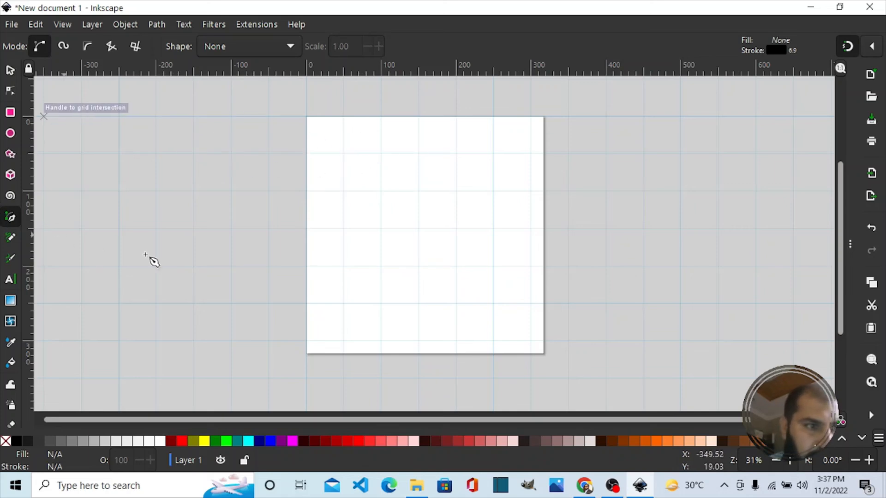
Draw a closed, symmetrical vase outline on the grid intersections, 200 mm tall, with 100 mm straight top and base edges and S-curved sides
left_click(381, 303)
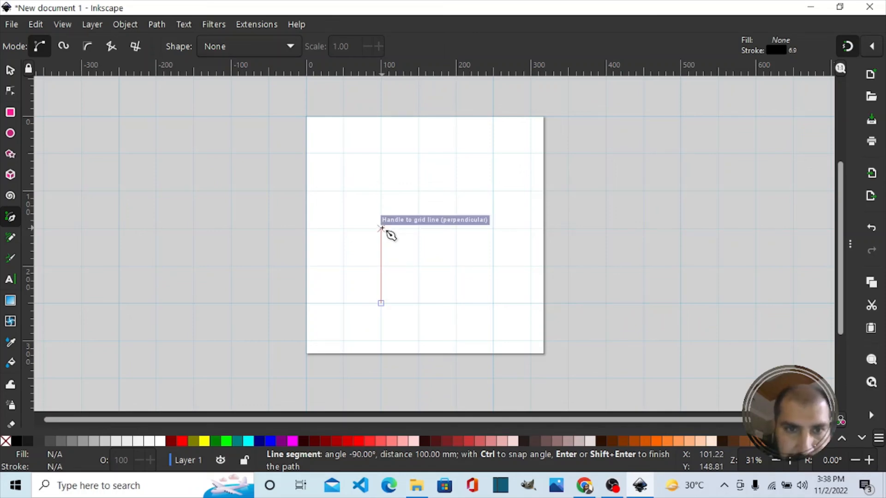
left_click_drag(386, 231, 411, 203)
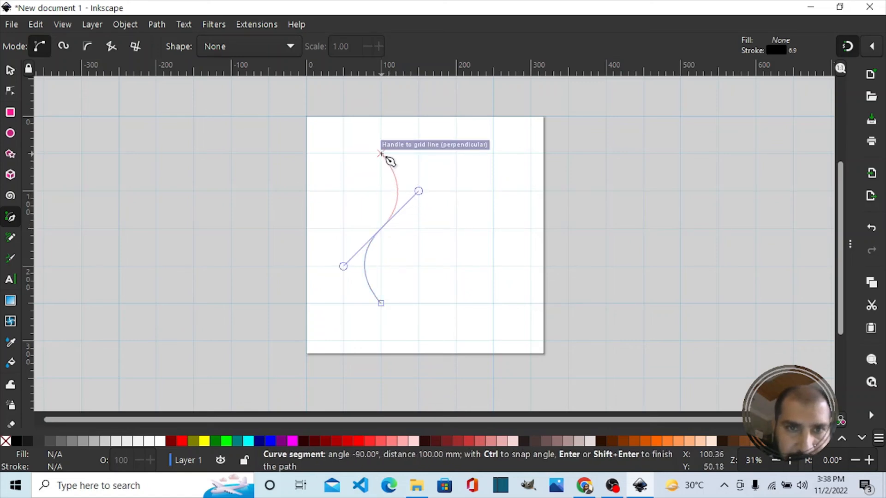
left_click(381, 154)
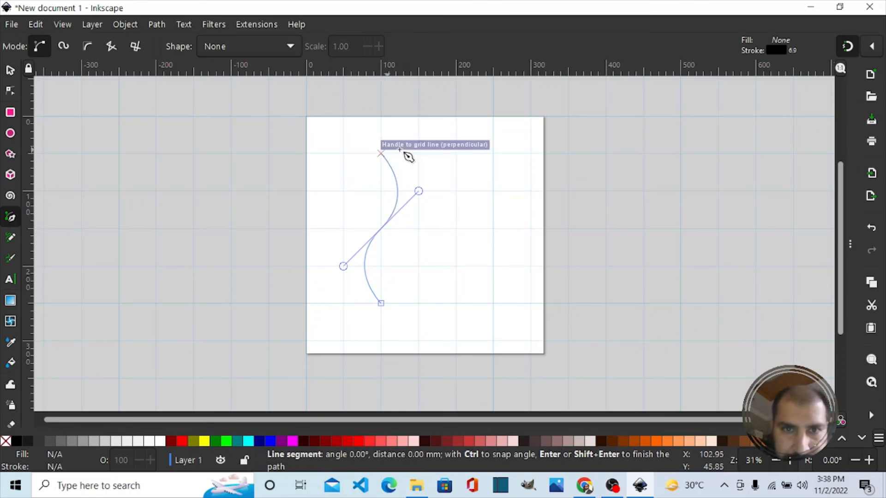
left_click(454, 156)
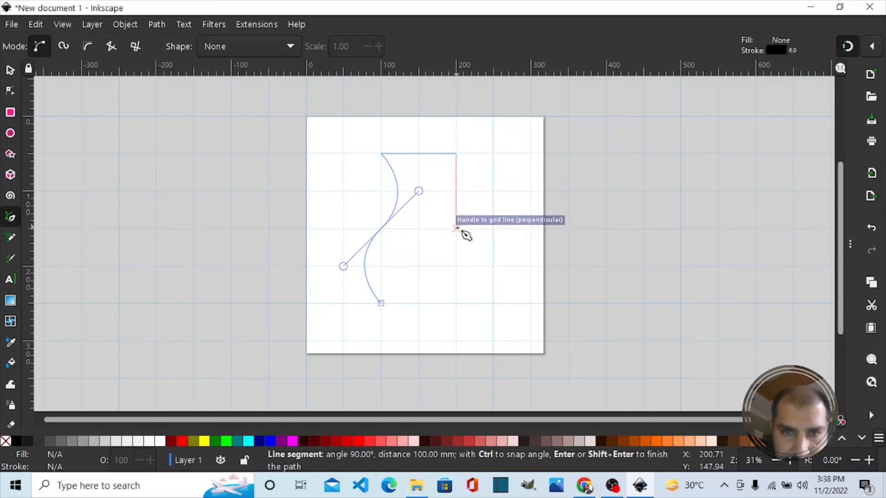
left_click_drag(457, 228, 494, 266)
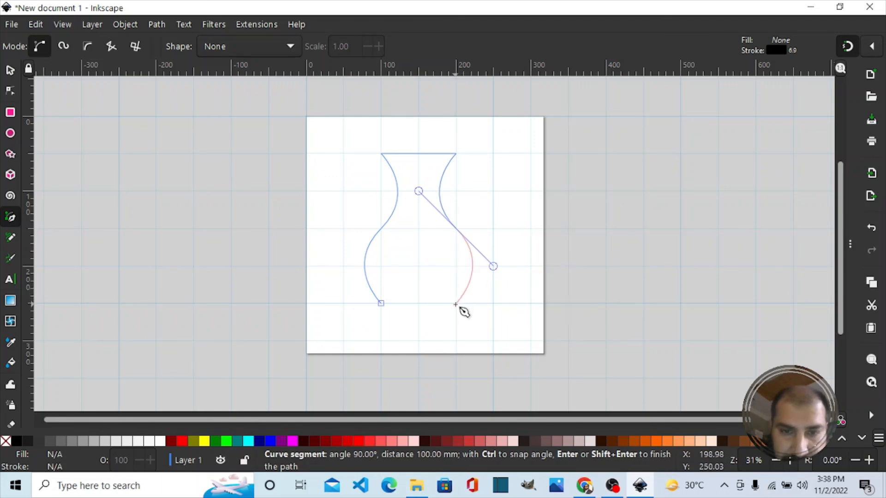
left_click(457, 305)
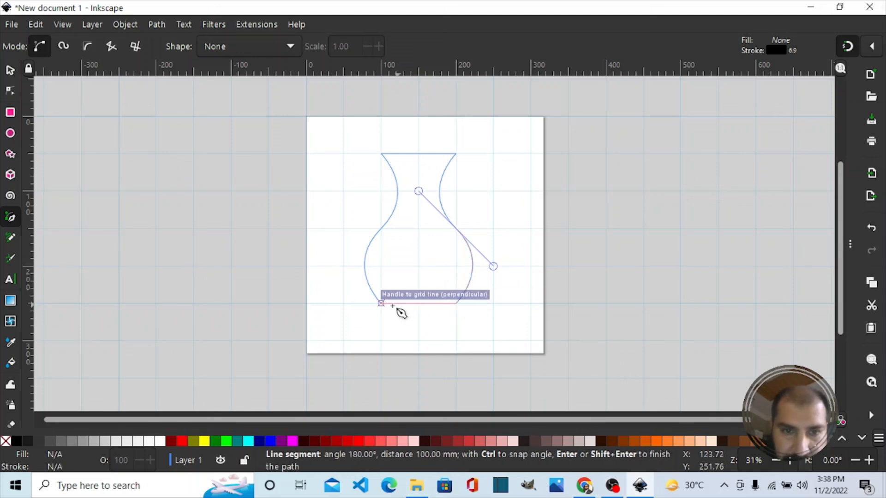
left_click(382, 304)
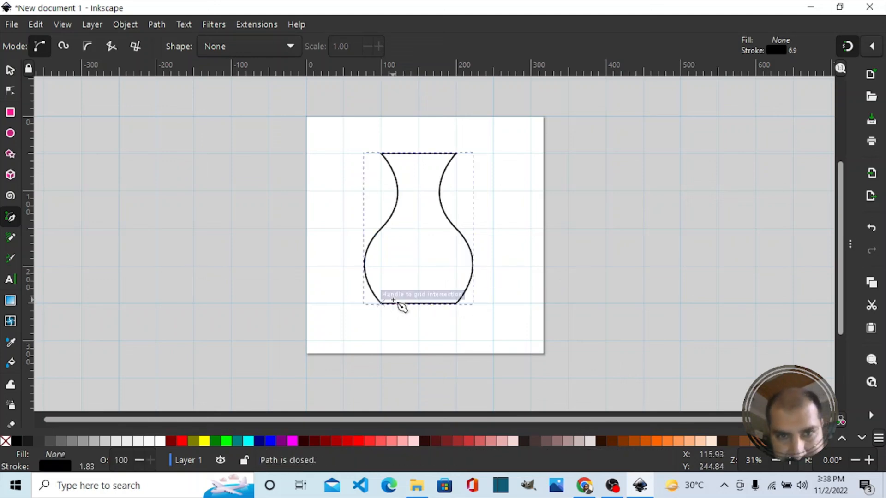